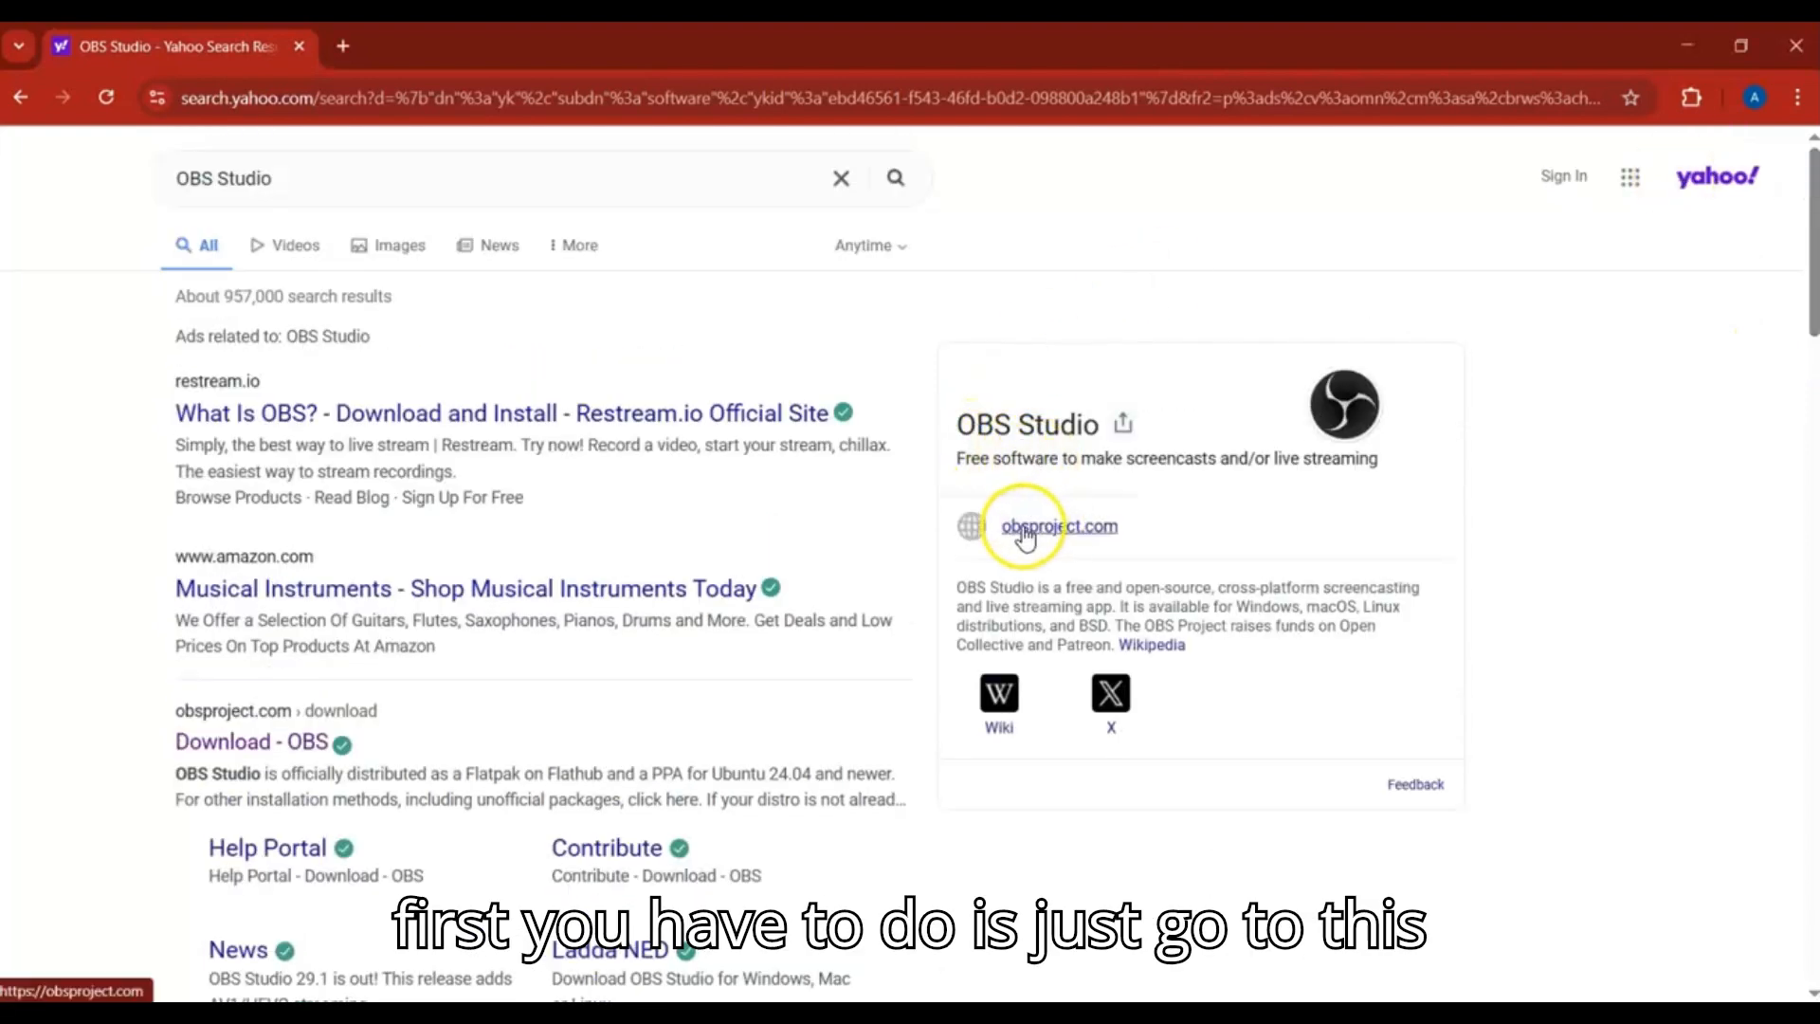
# Download the Windows installer of OBS Studio from obsproject.com and pause the download
pyautogui.click(1068, 531)
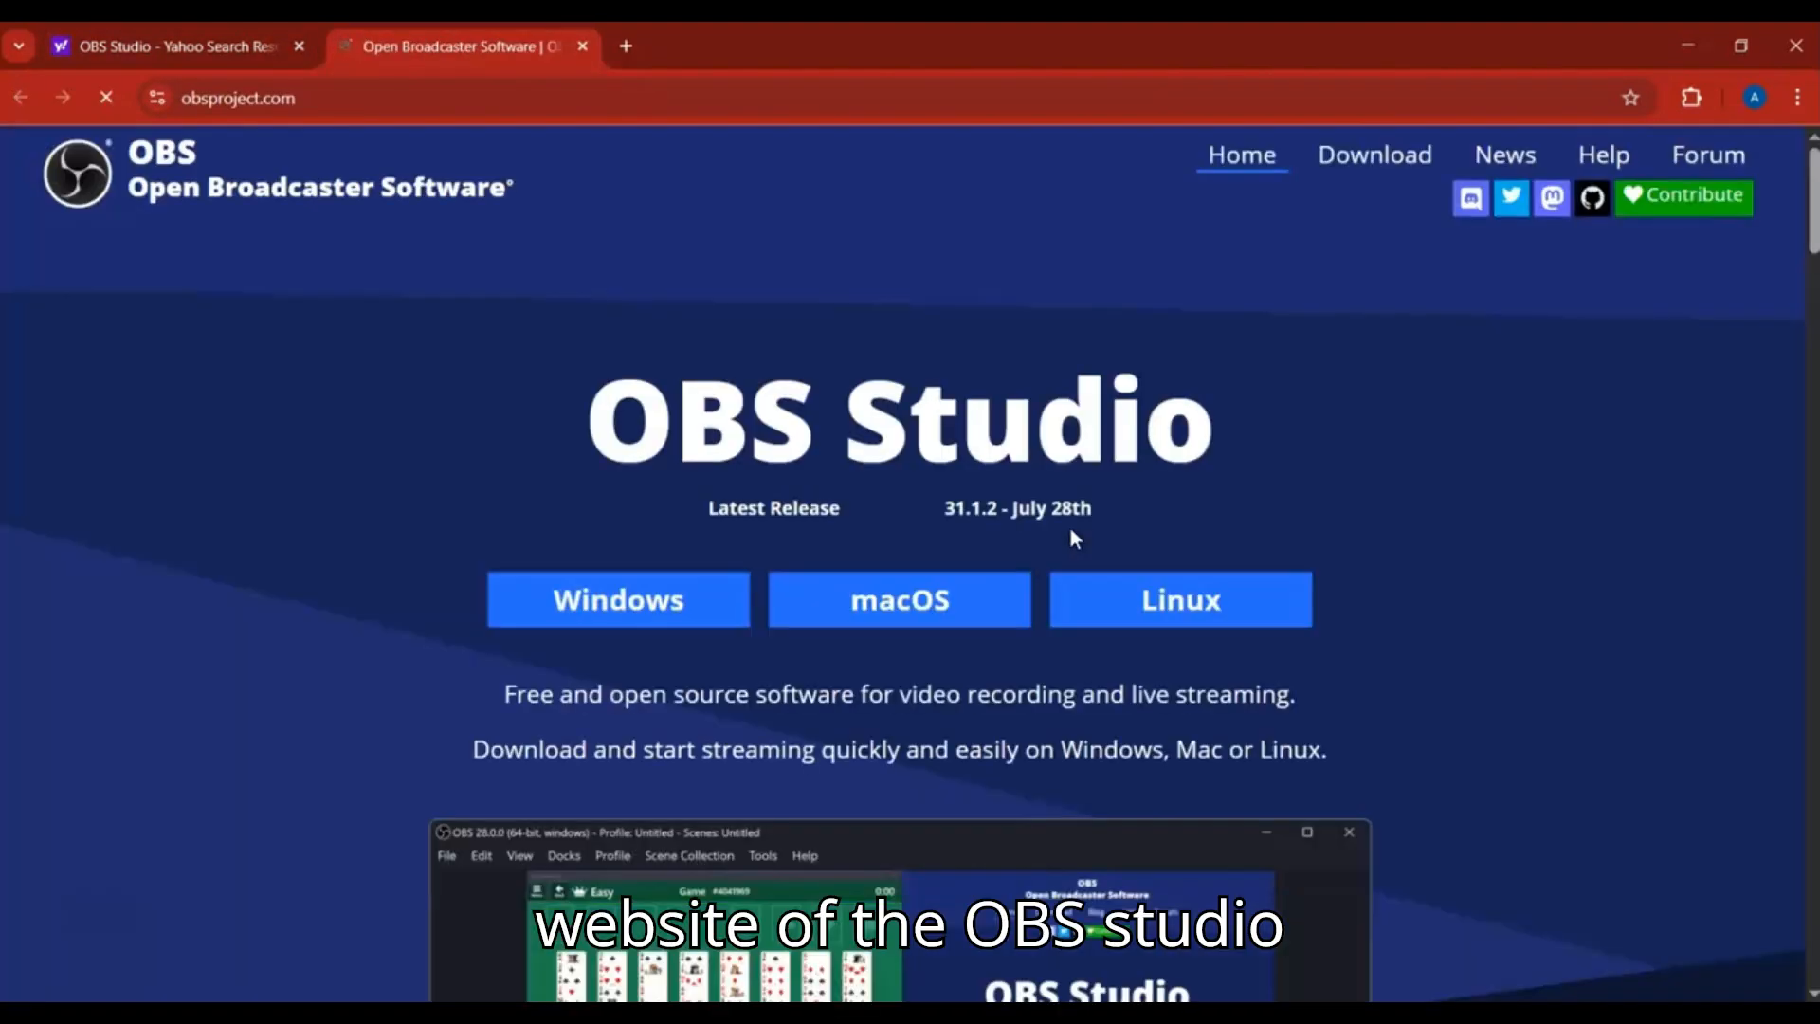
pyautogui.click(618, 612)
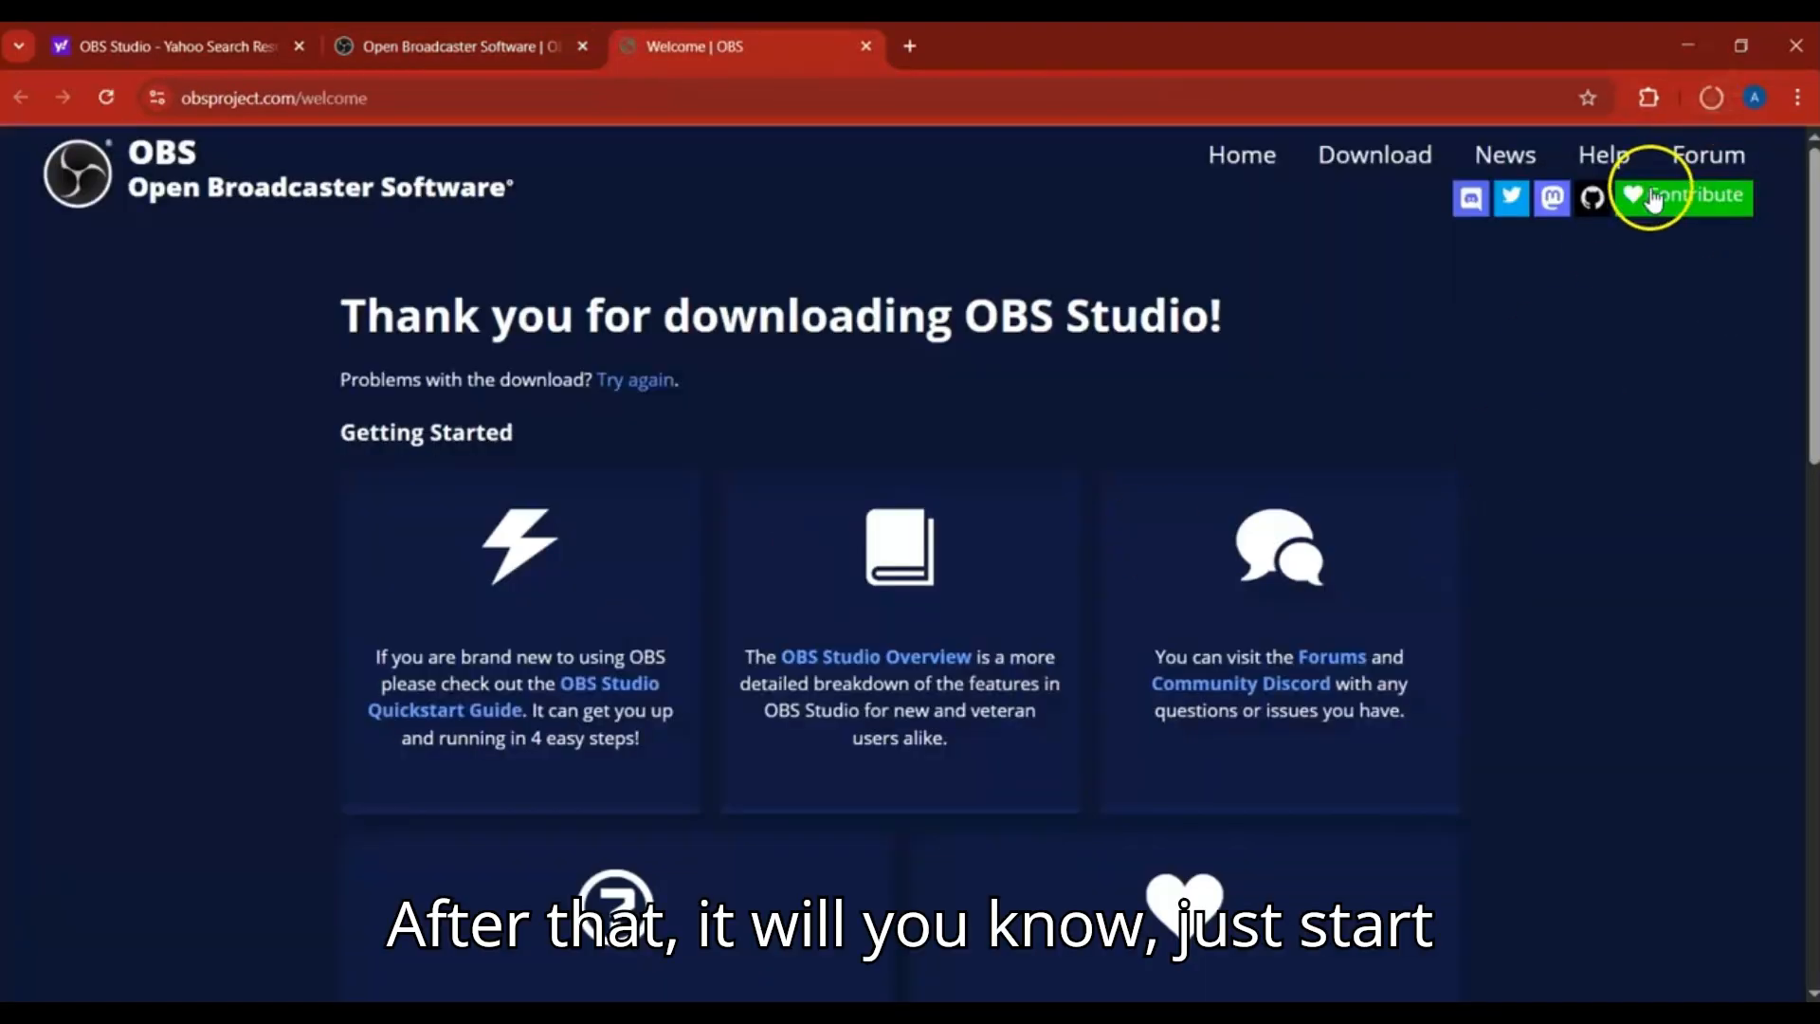
pyautogui.click(1709, 101)
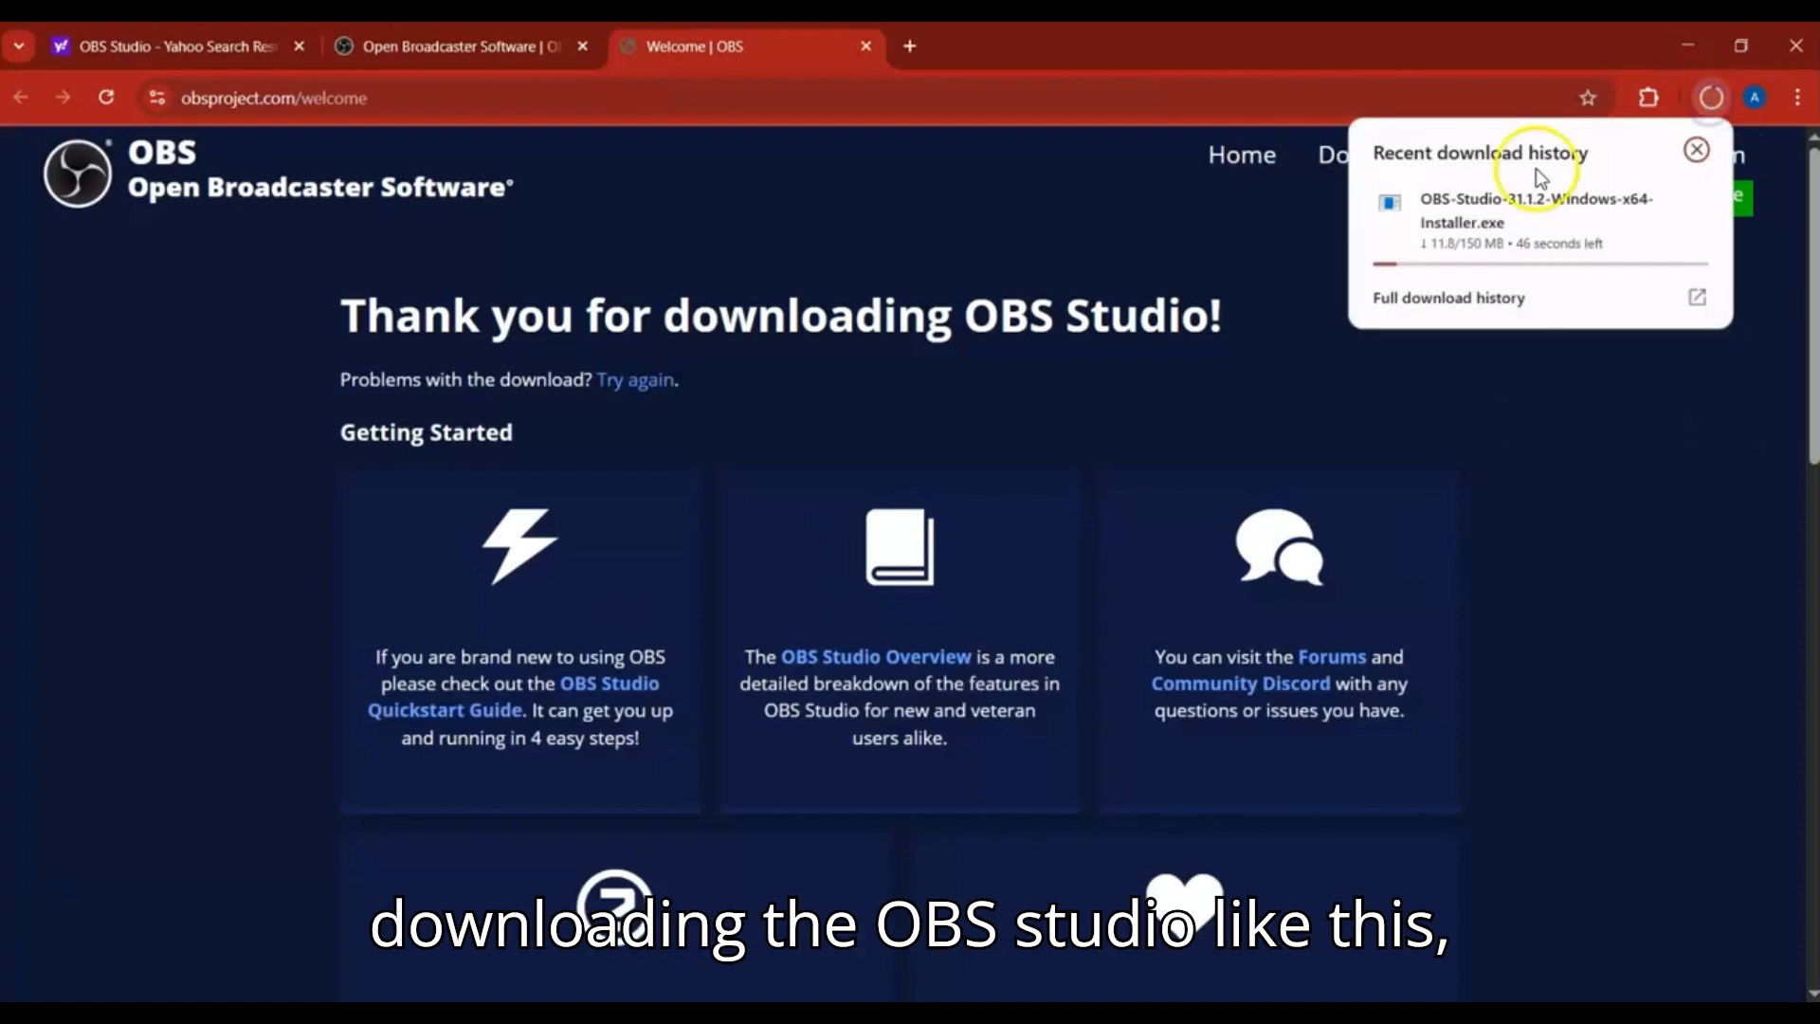
pyautogui.click(1648, 203)
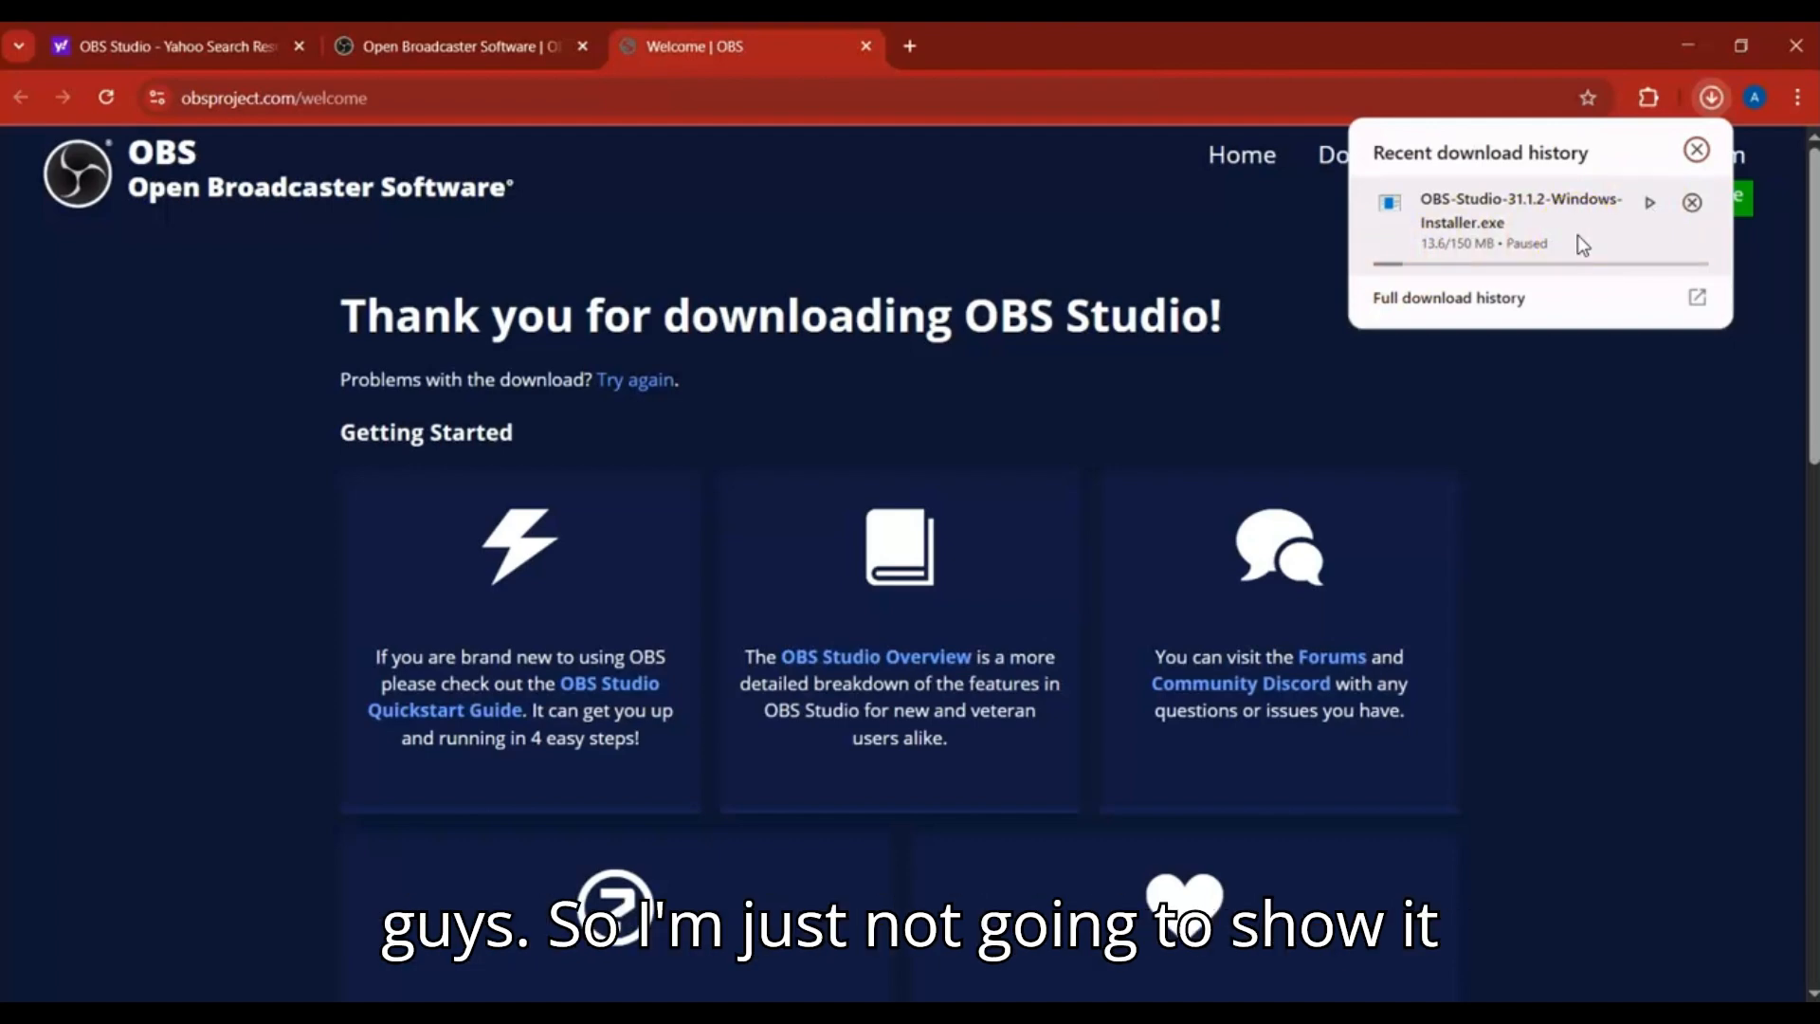
pyautogui.click(1724, 267)
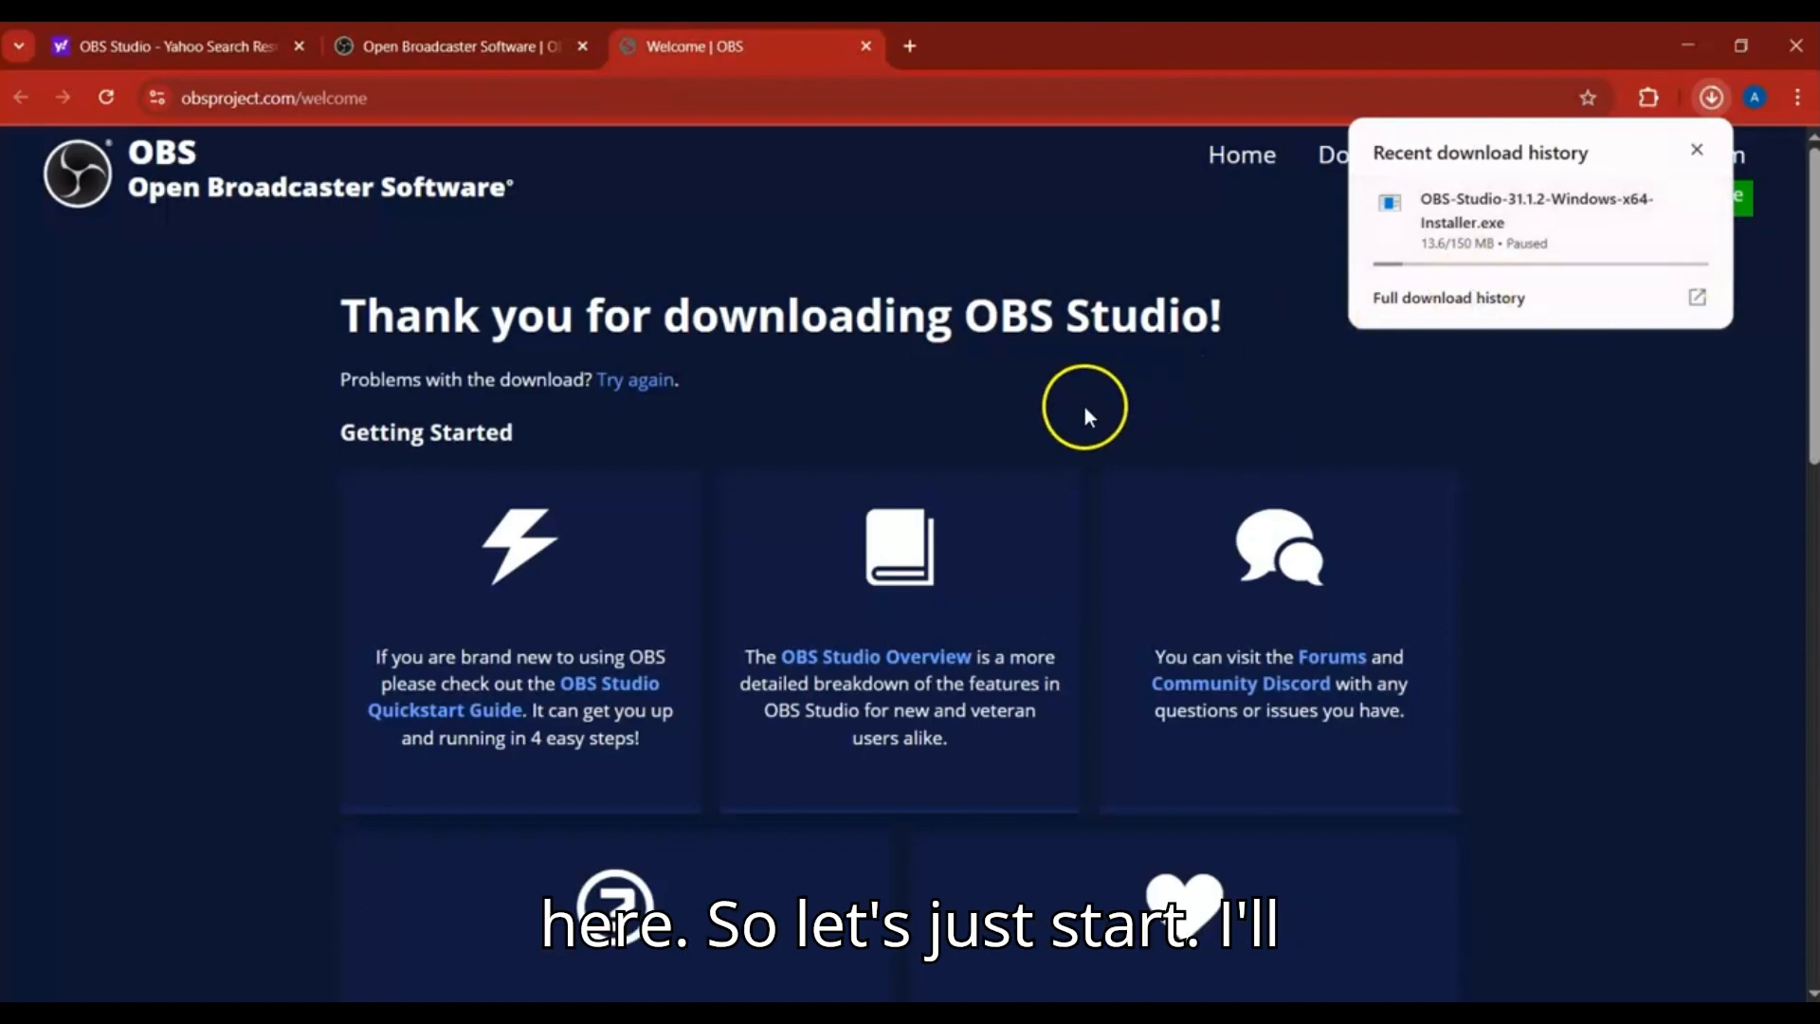
# Switch to the installed OBS Studio (64bit) and postpone the offered update
pyautogui.press('super')
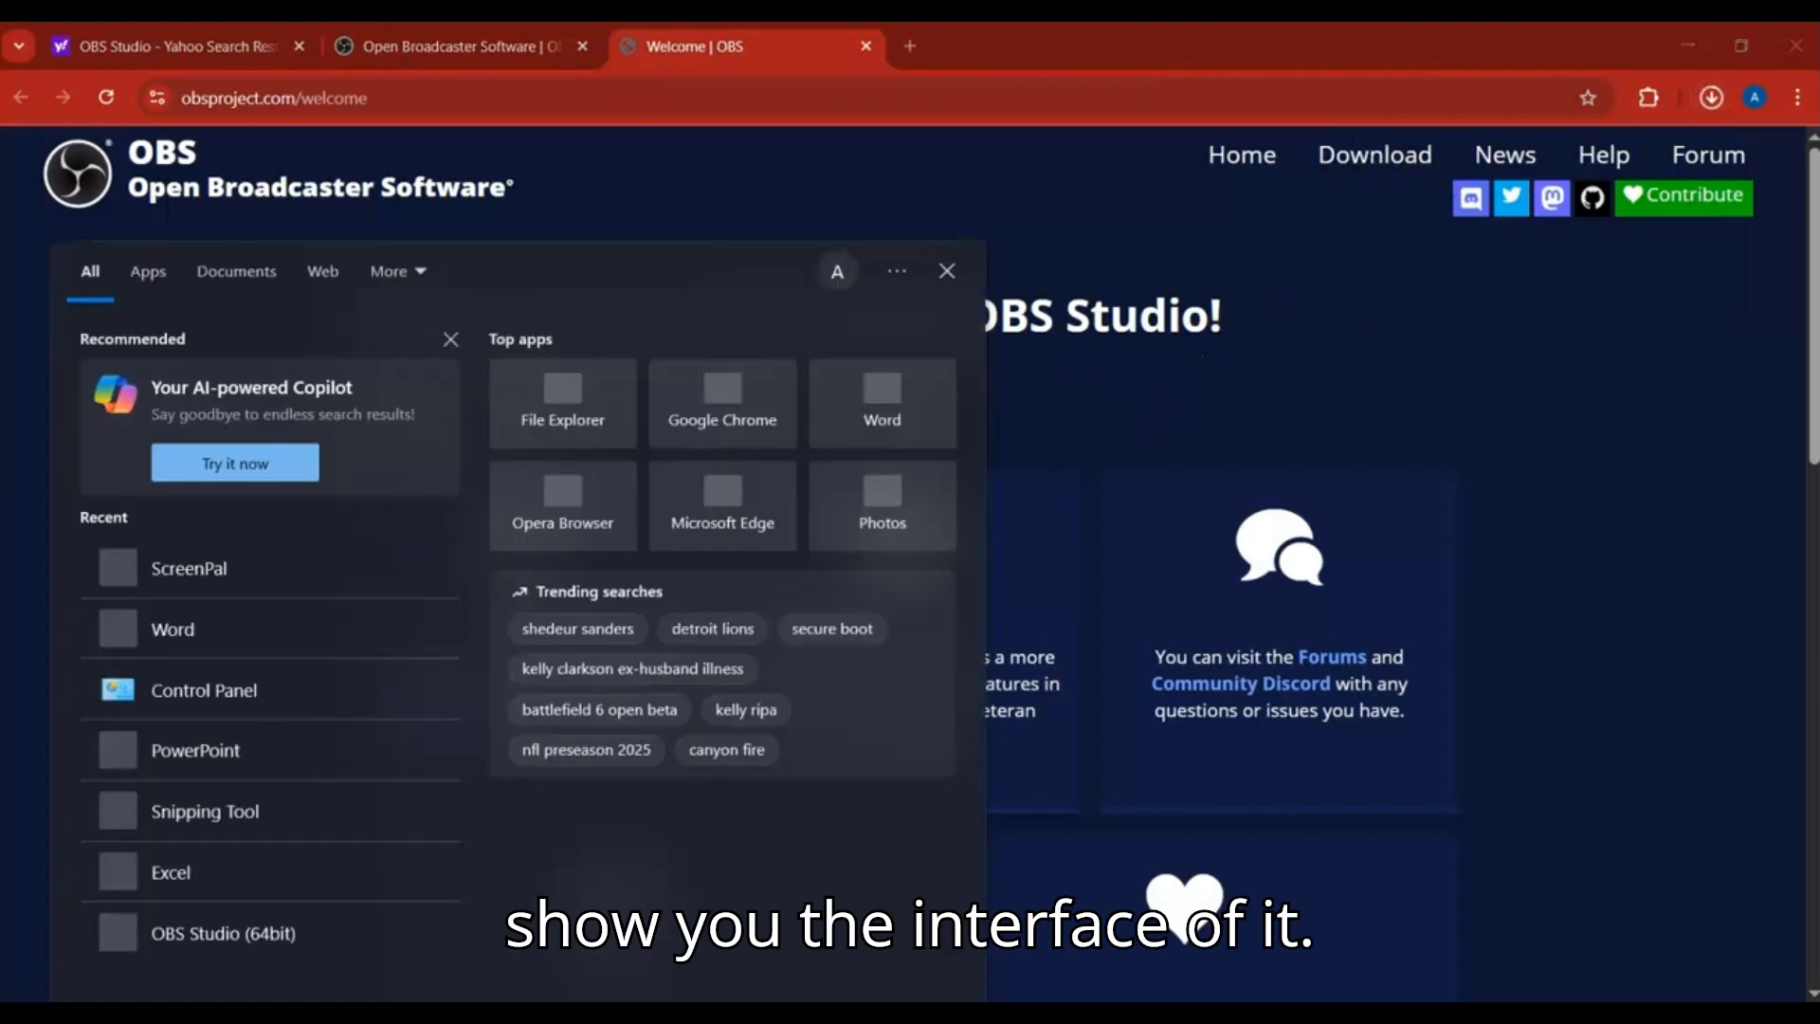
pyautogui.write('obs')
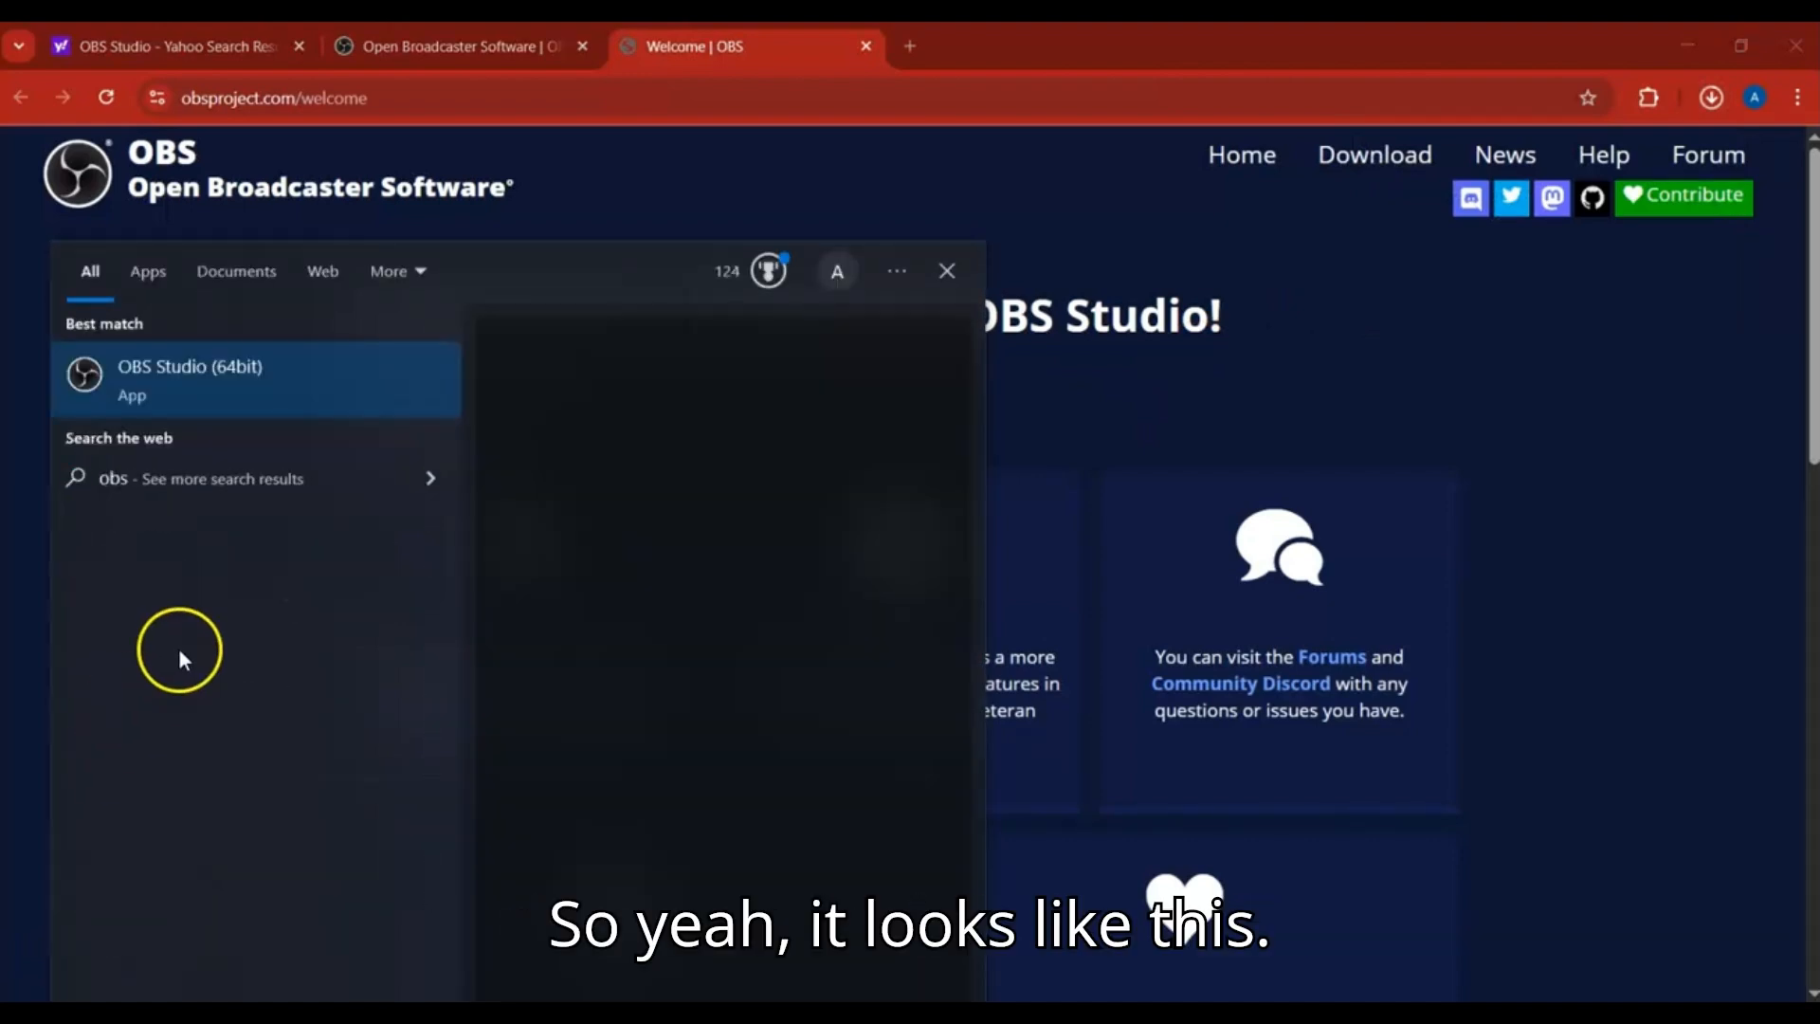
pyautogui.click(207, 407)
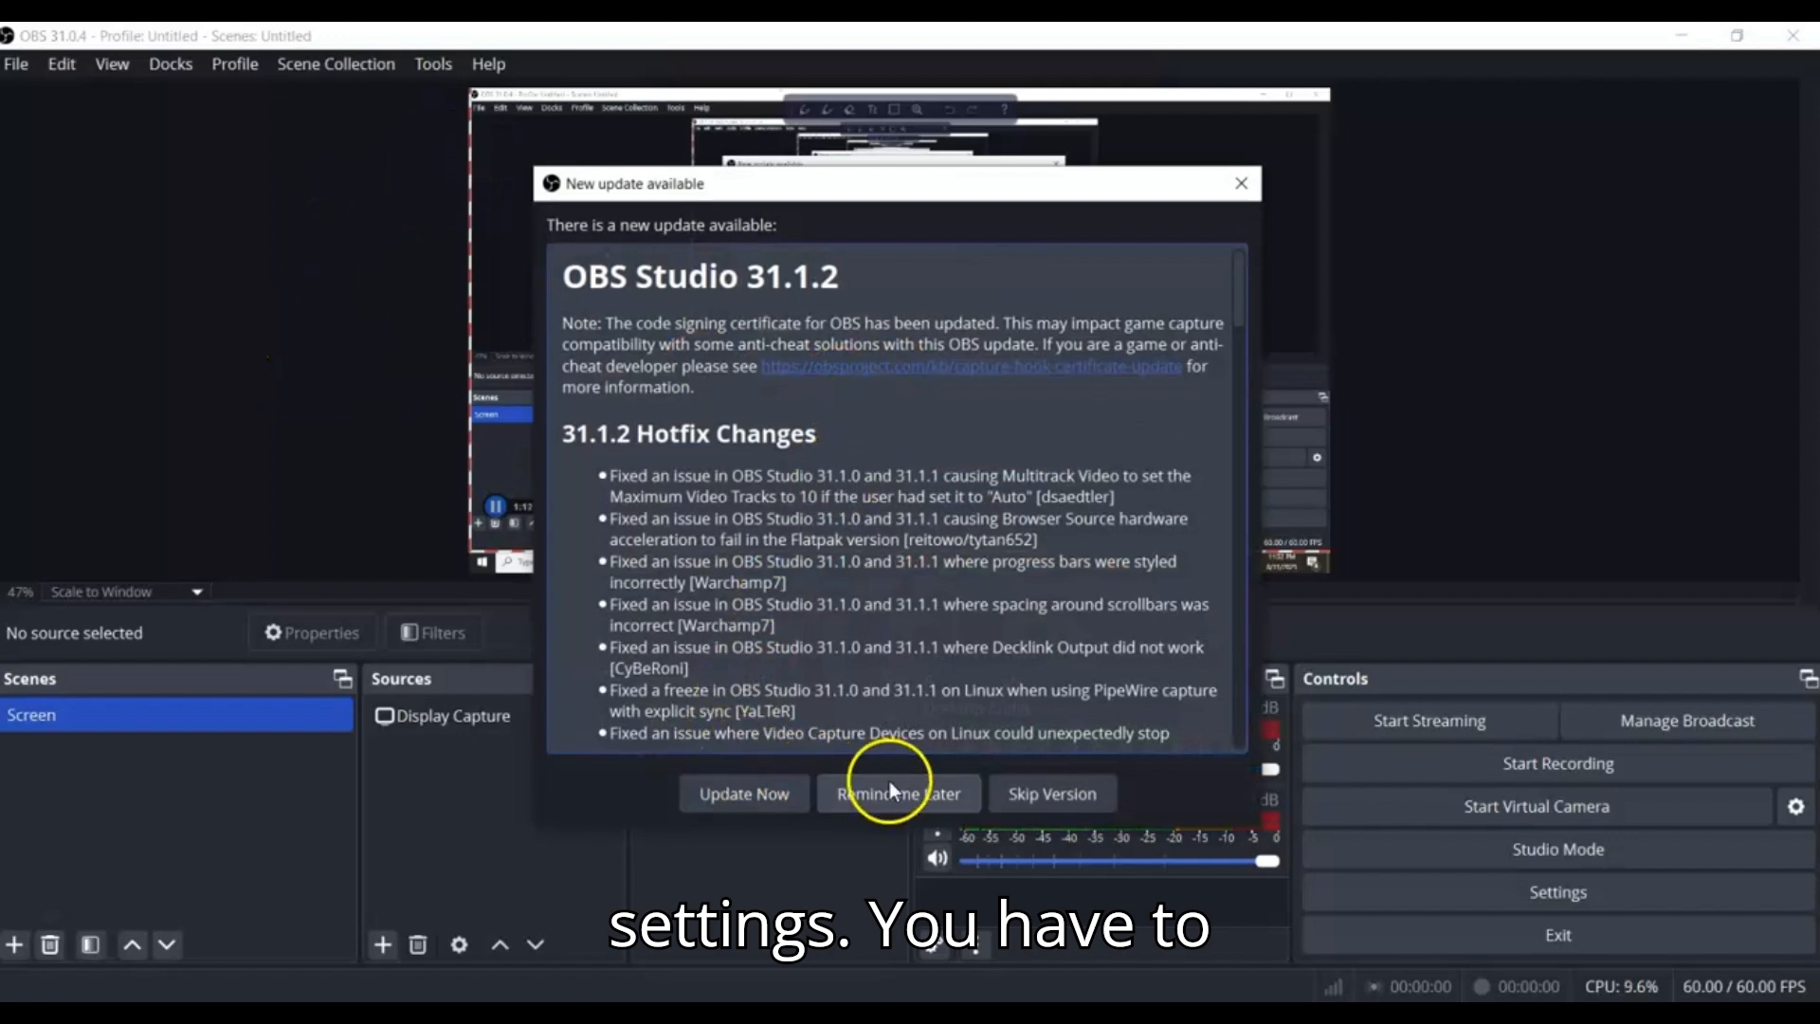
pyautogui.click(916, 792)
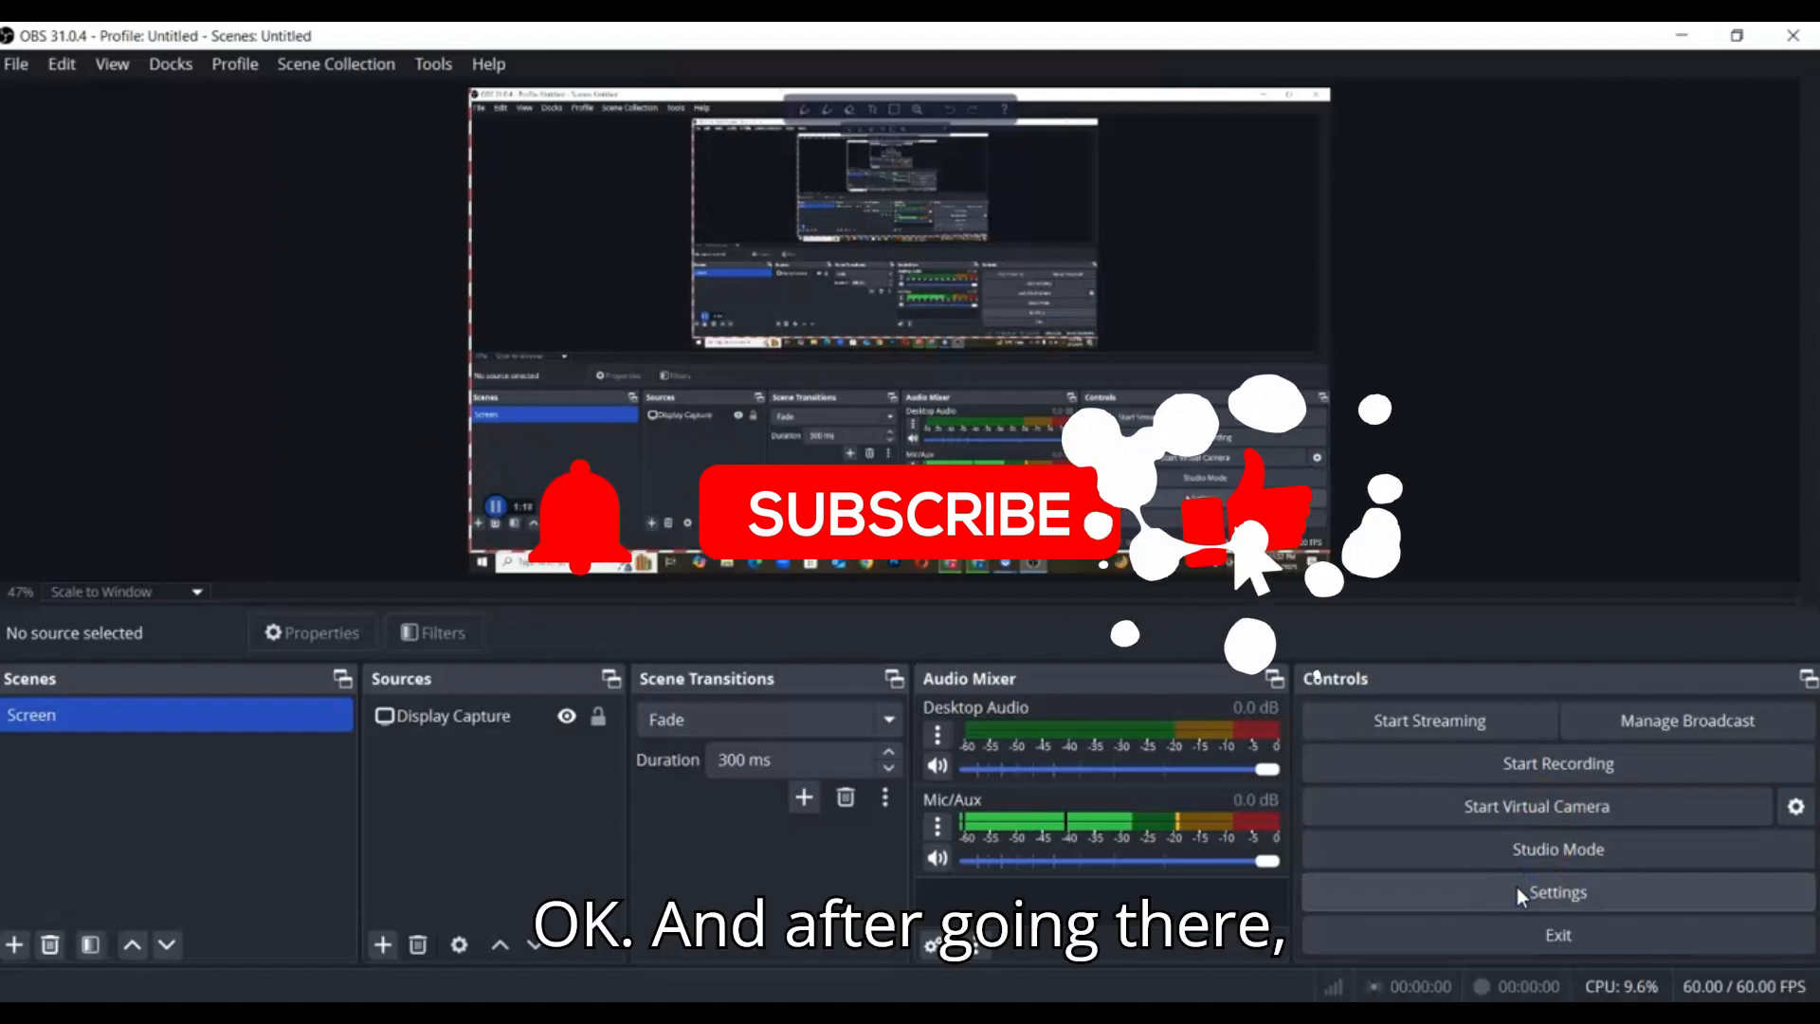
# Choose the Primary YouTube ingest server as the streaming destination in the OBS settings
pyautogui.click(1543, 893)
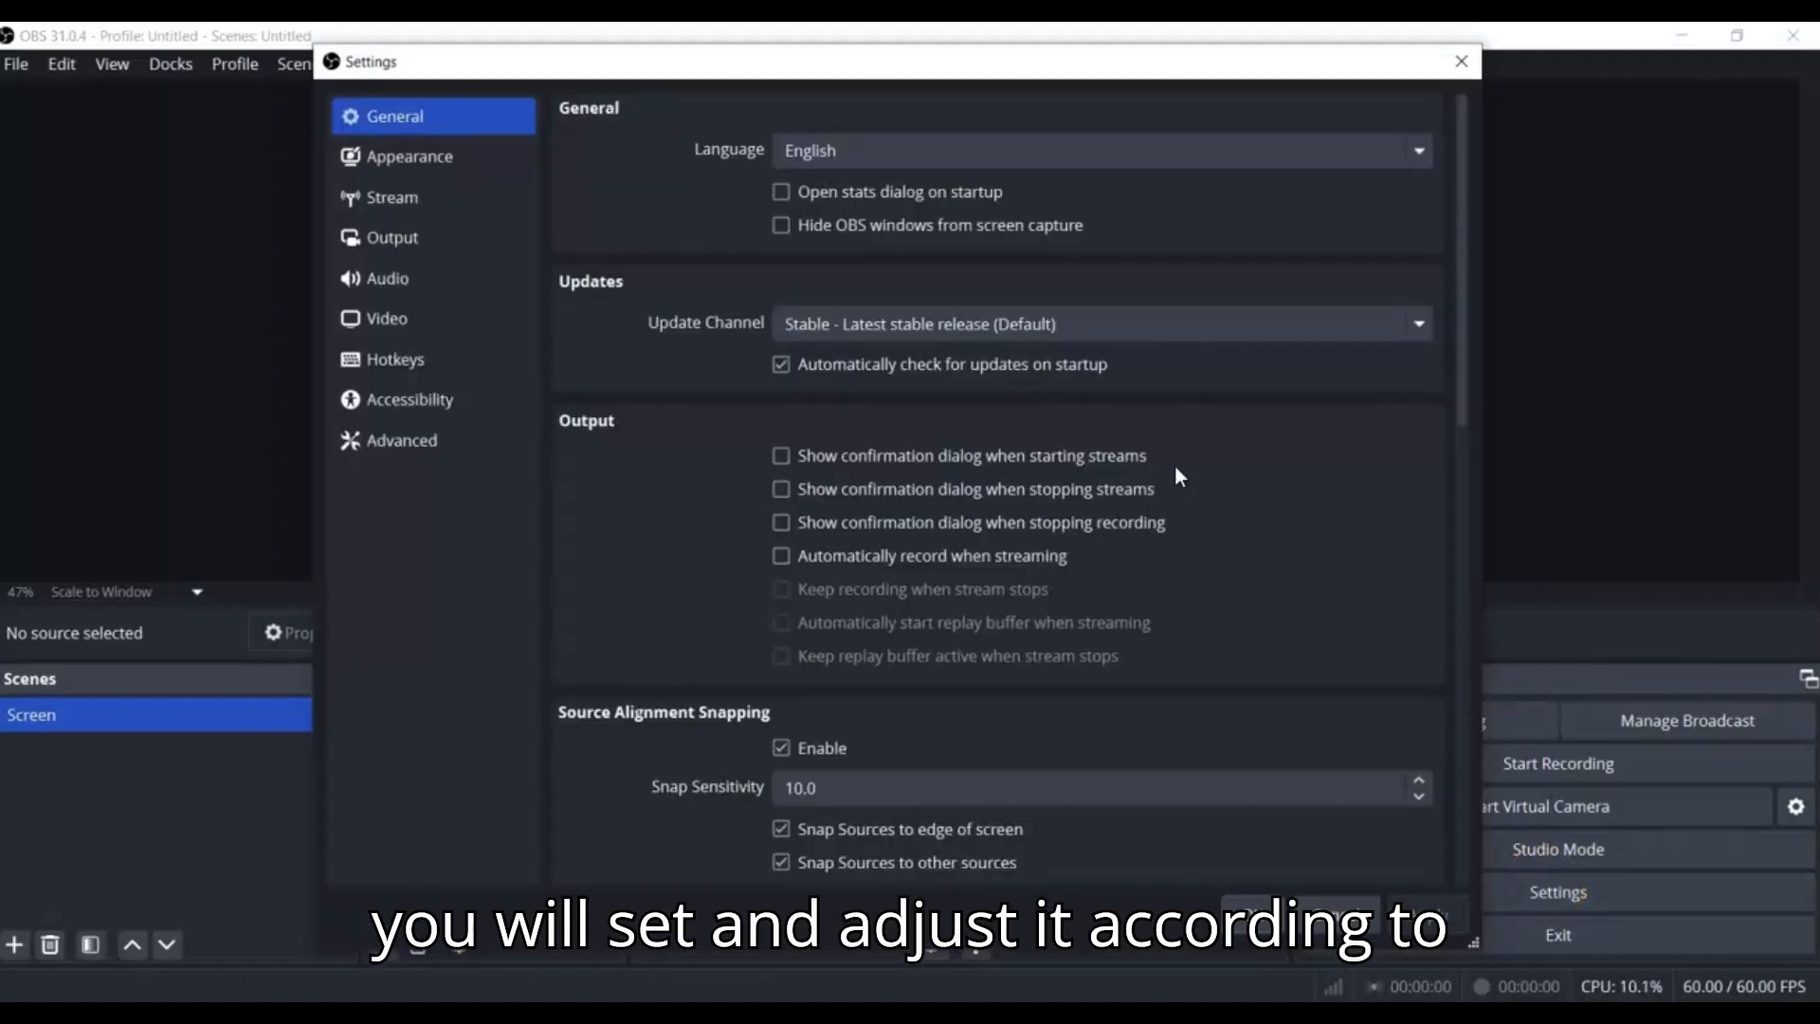
pyautogui.click(429, 210)
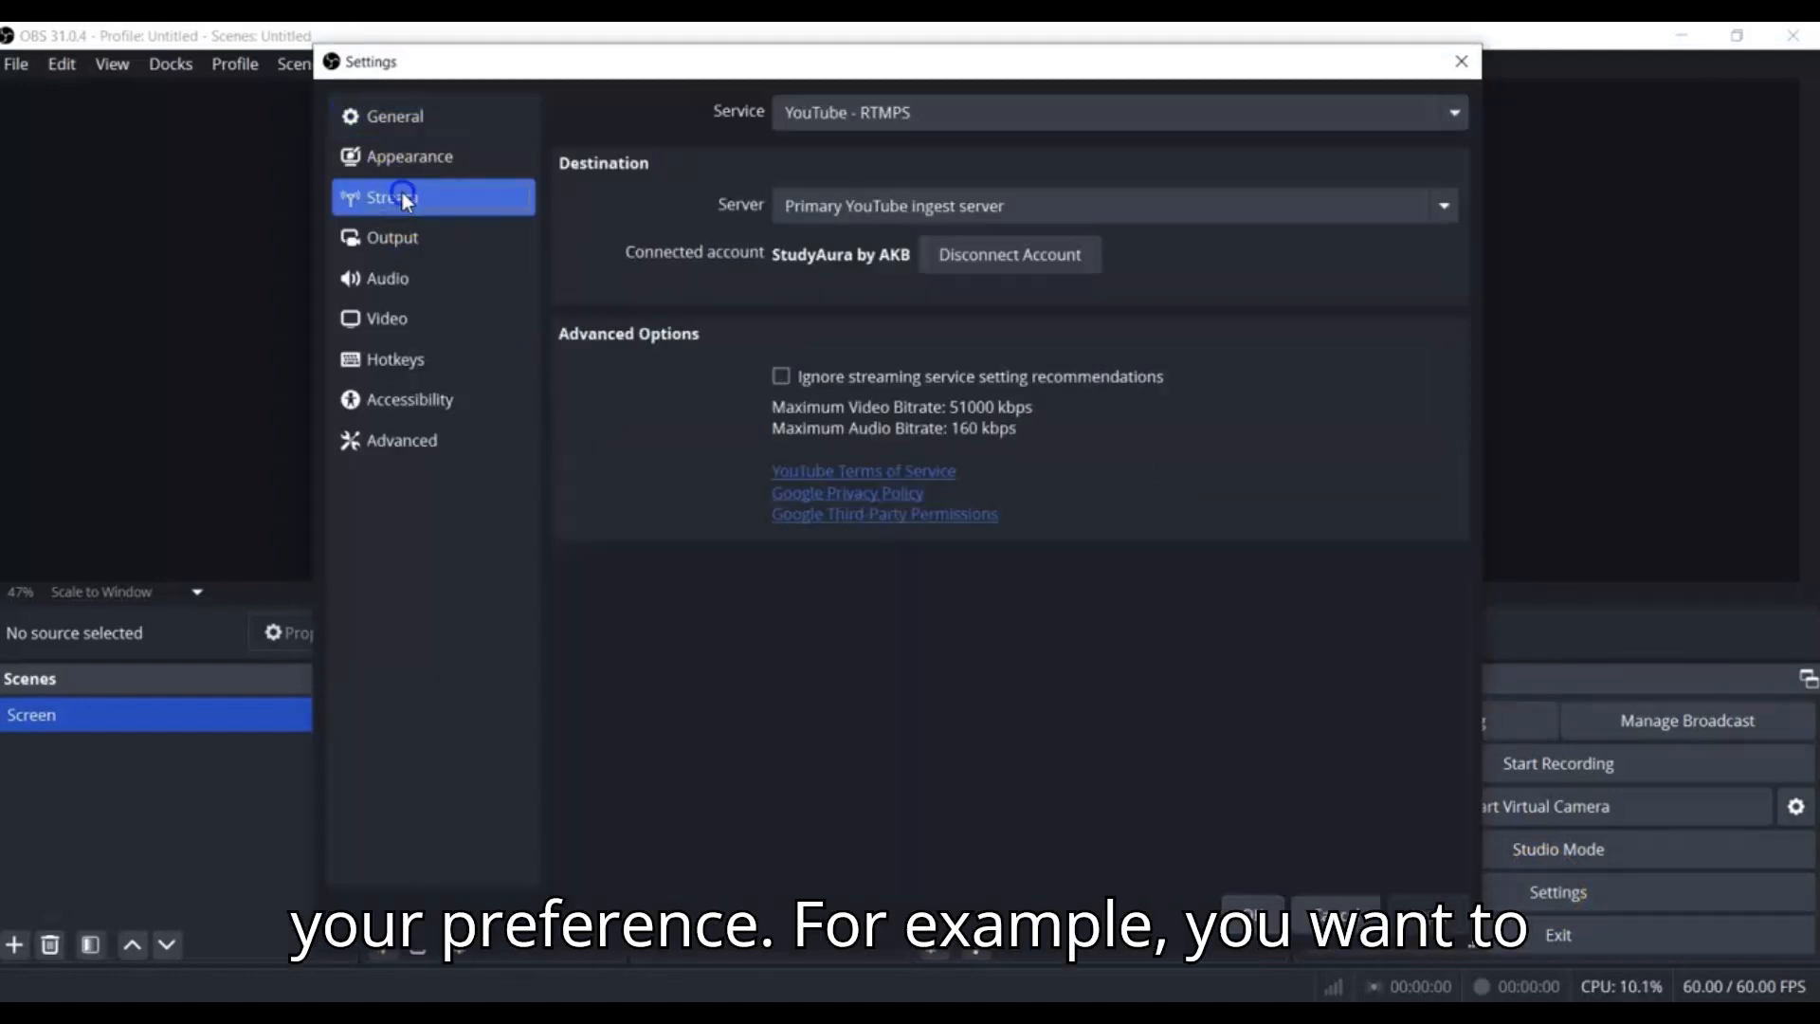
pyautogui.click(948, 206)
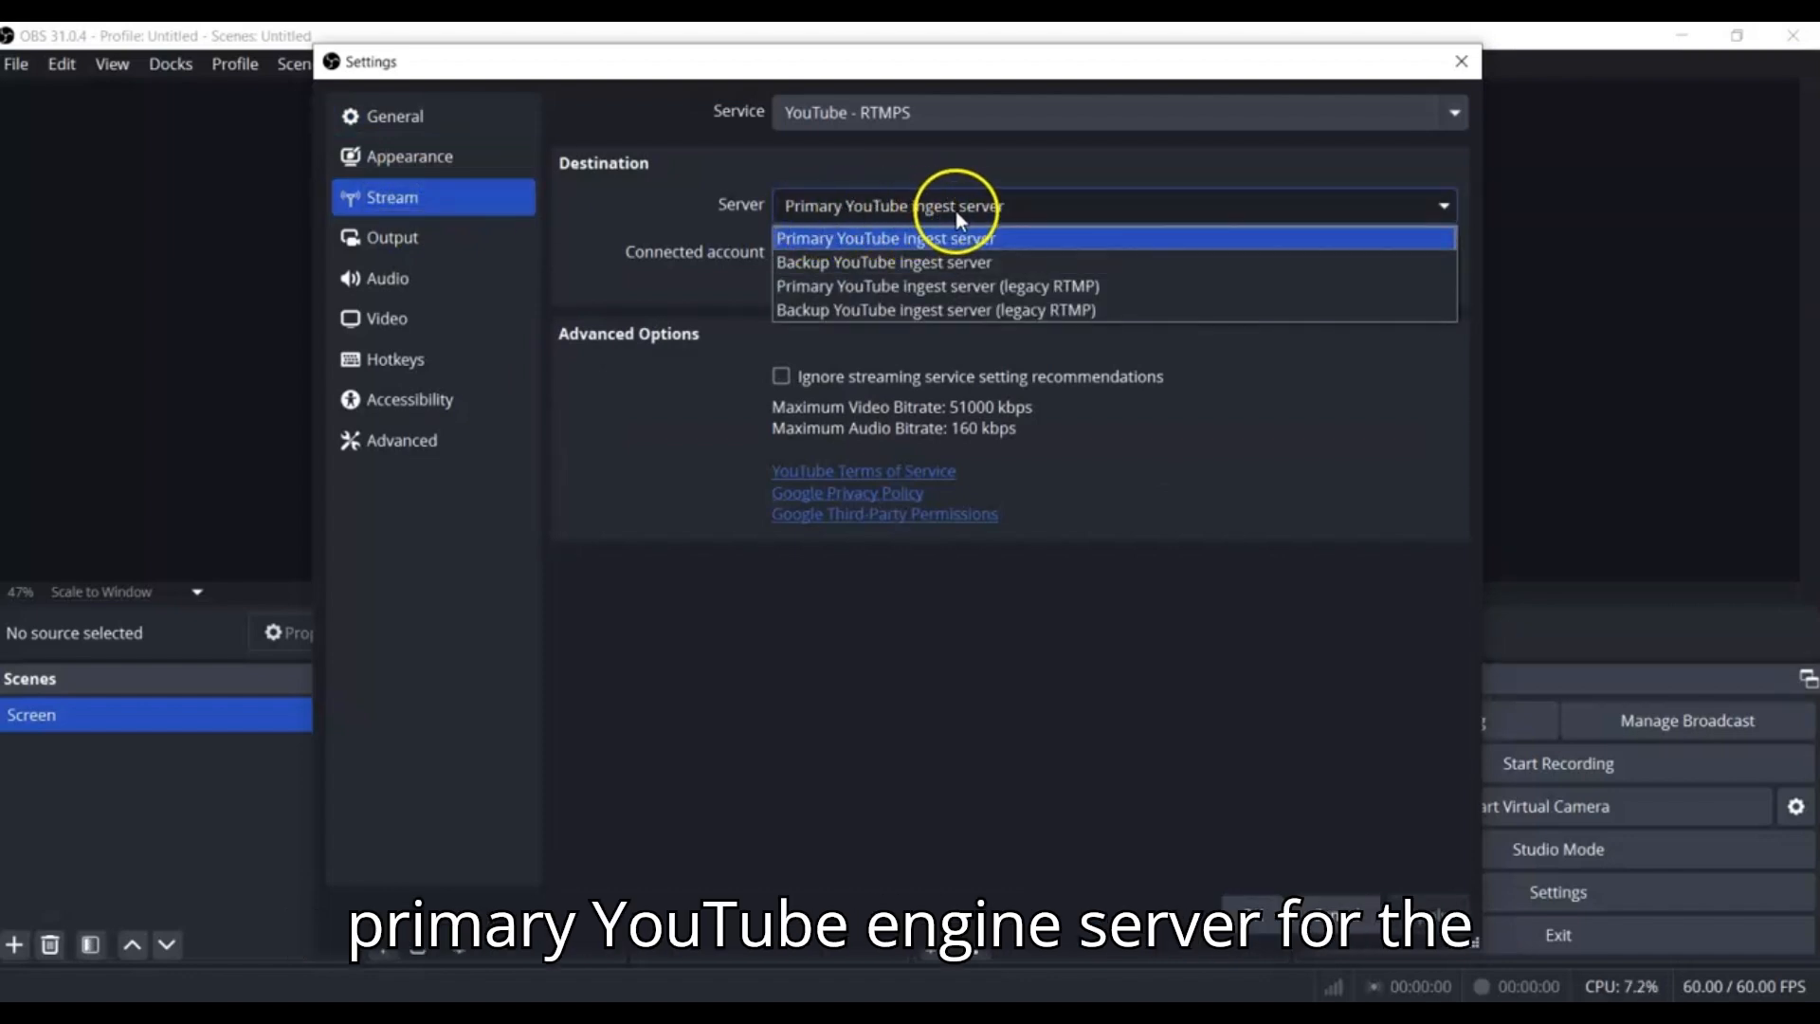
pyautogui.click(988, 235)
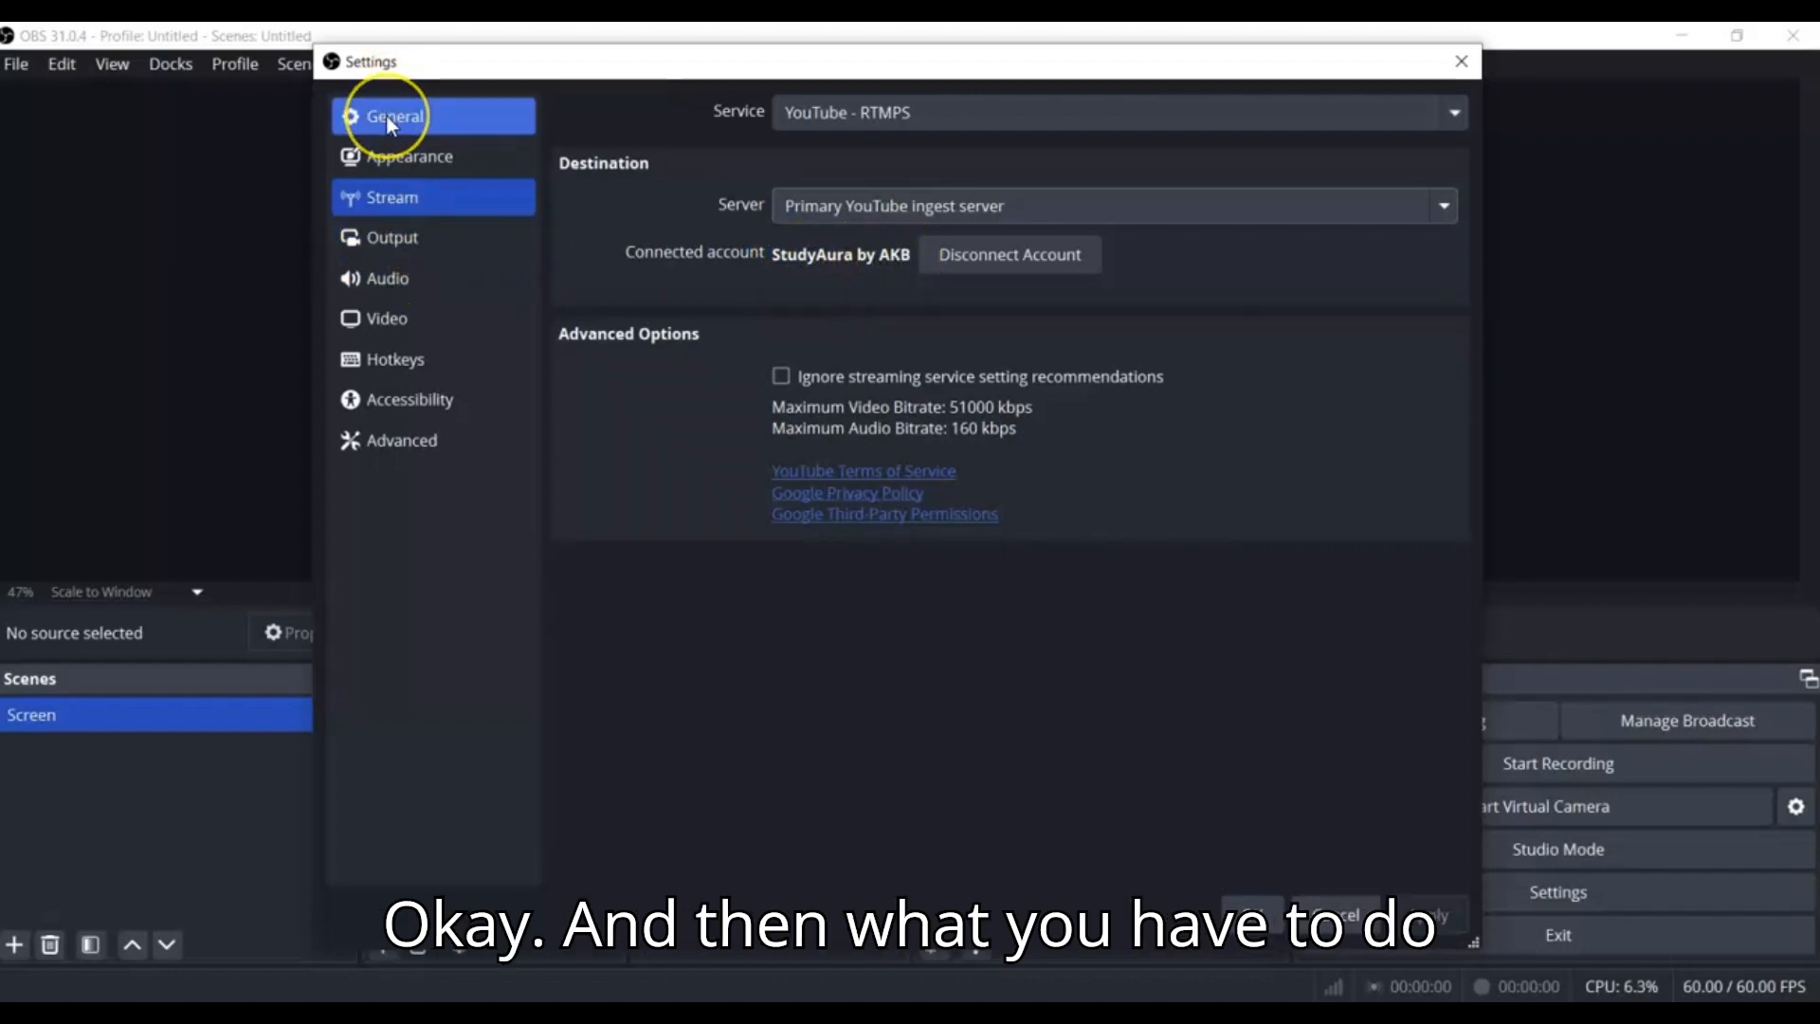
# Review the streaming and recording output settings, including the folder where recordings are saved
pyautogui.click(368, 247)
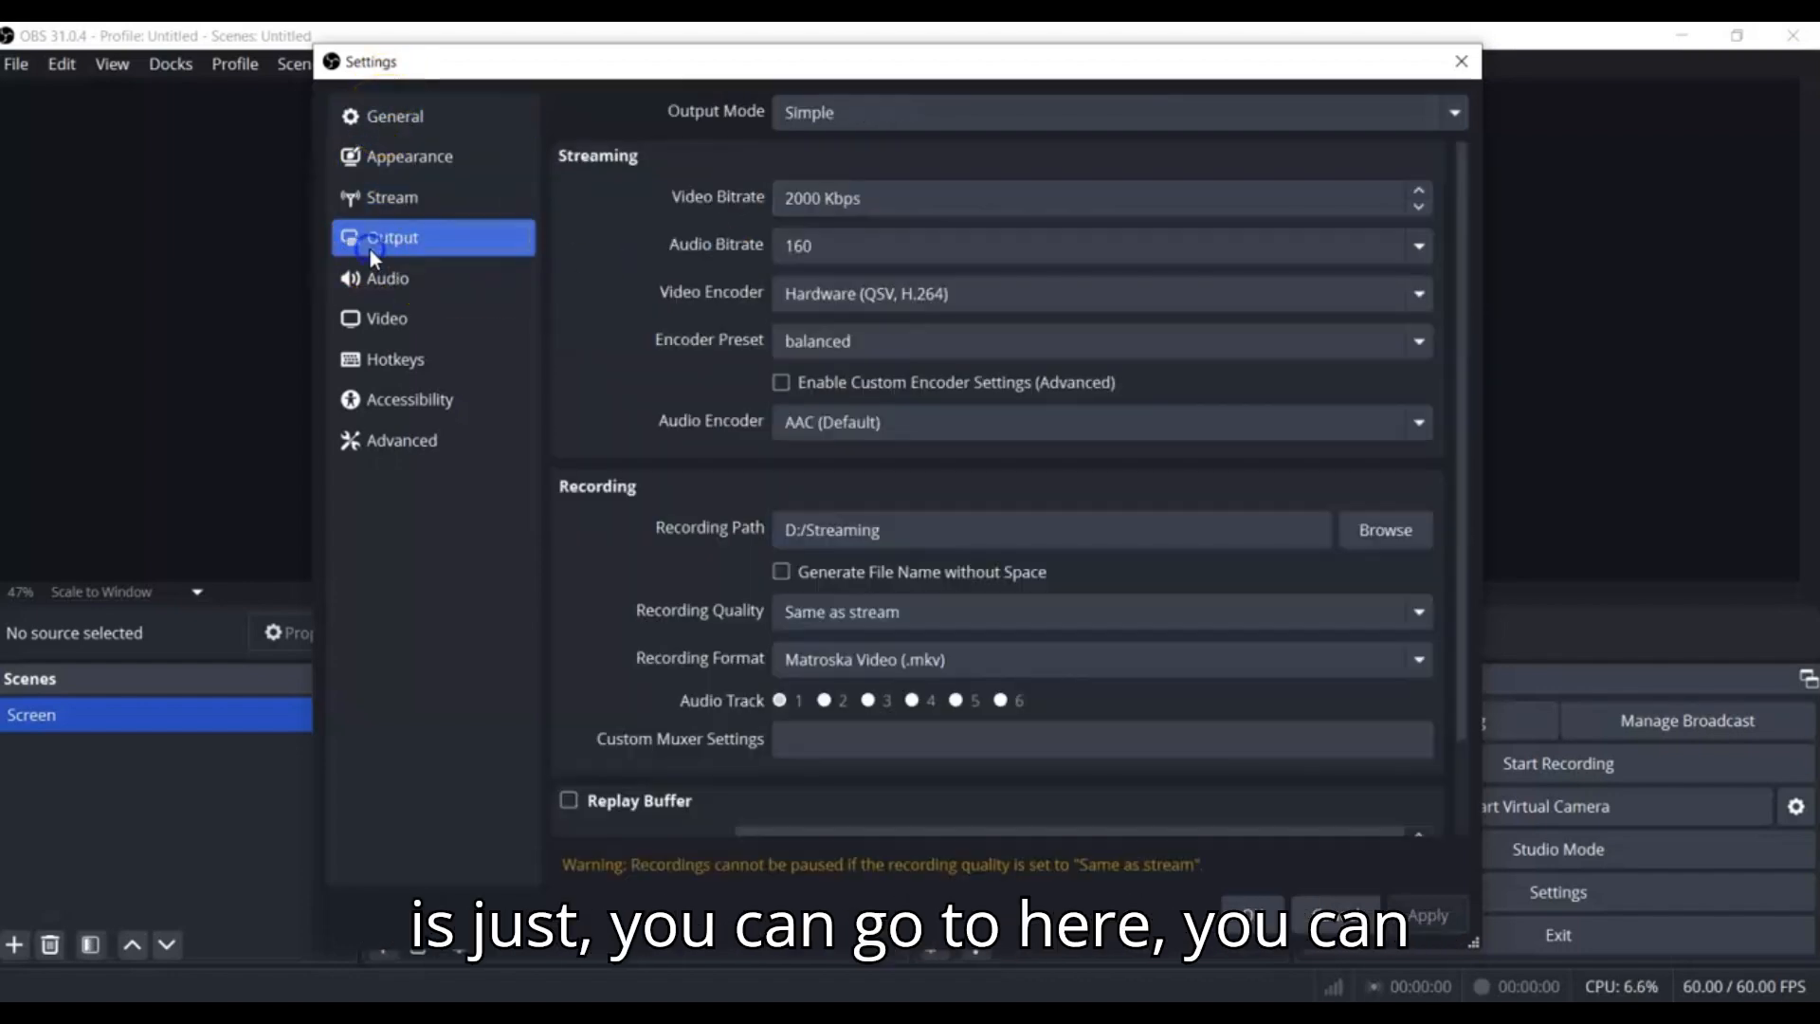
pyautogui.click(394, 250)
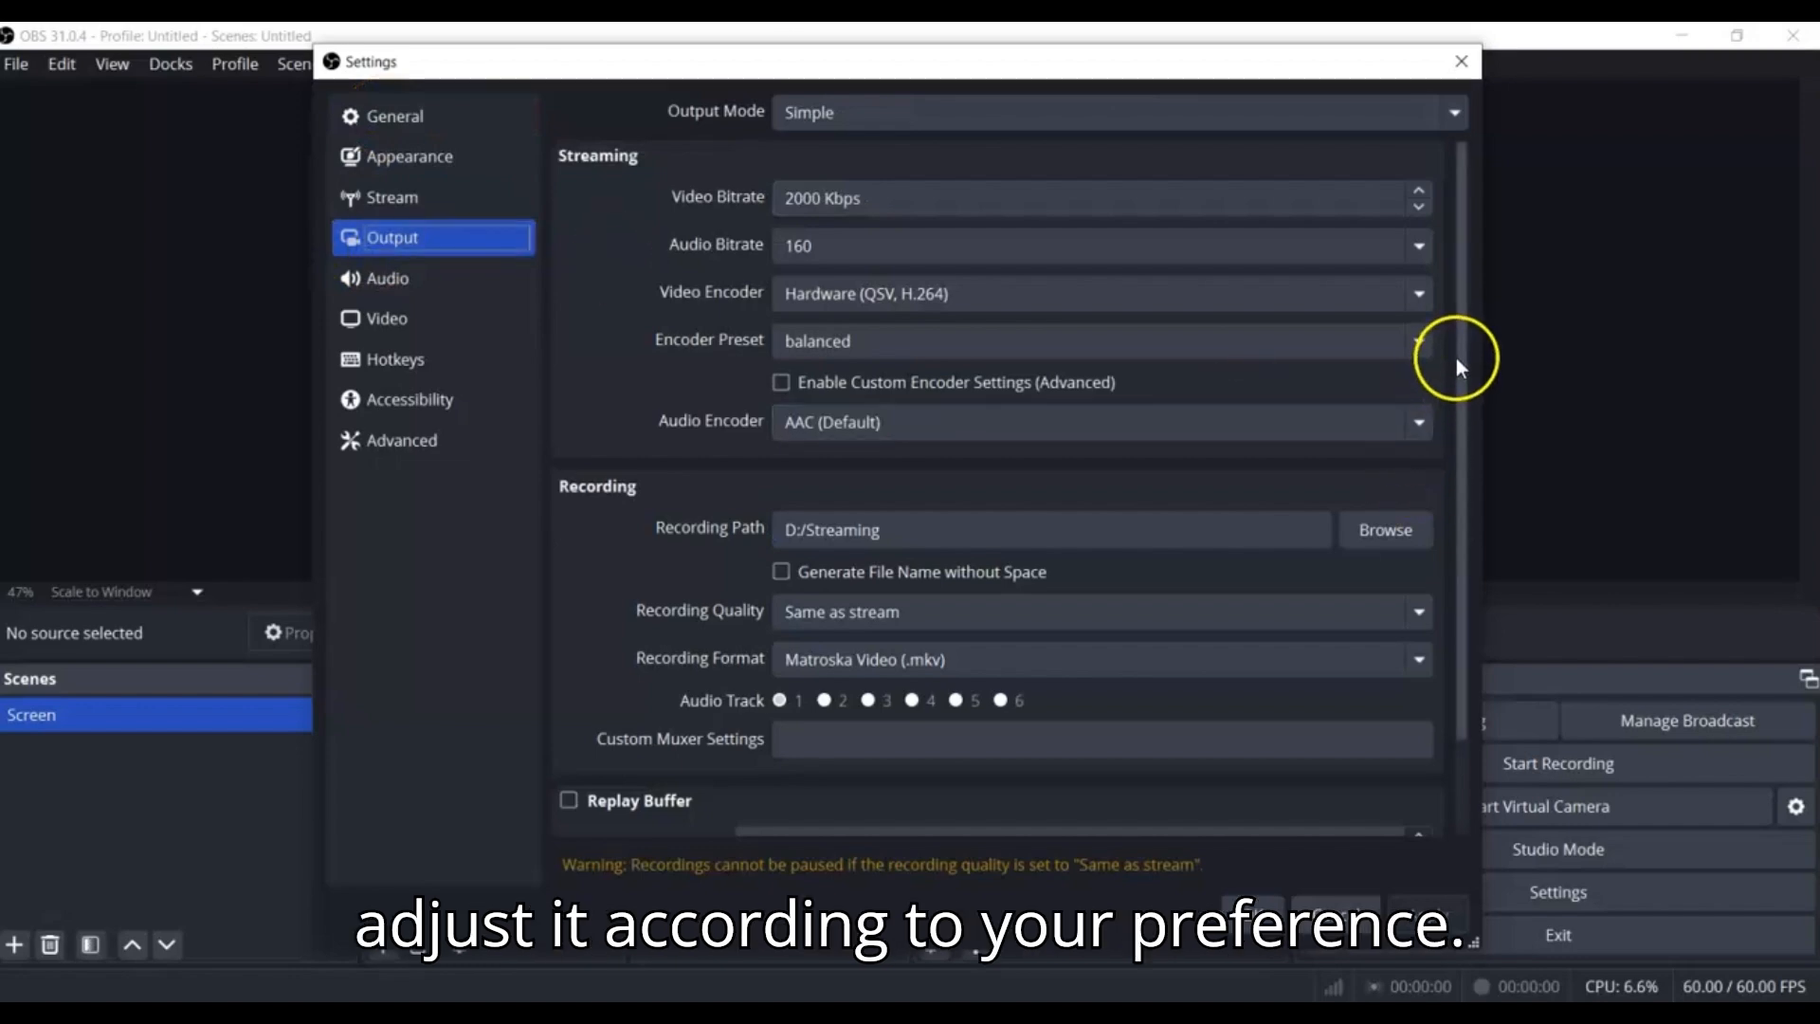
pyautogui.moveTo(1457, 356); pyautogui.dragTo(1476, 518)
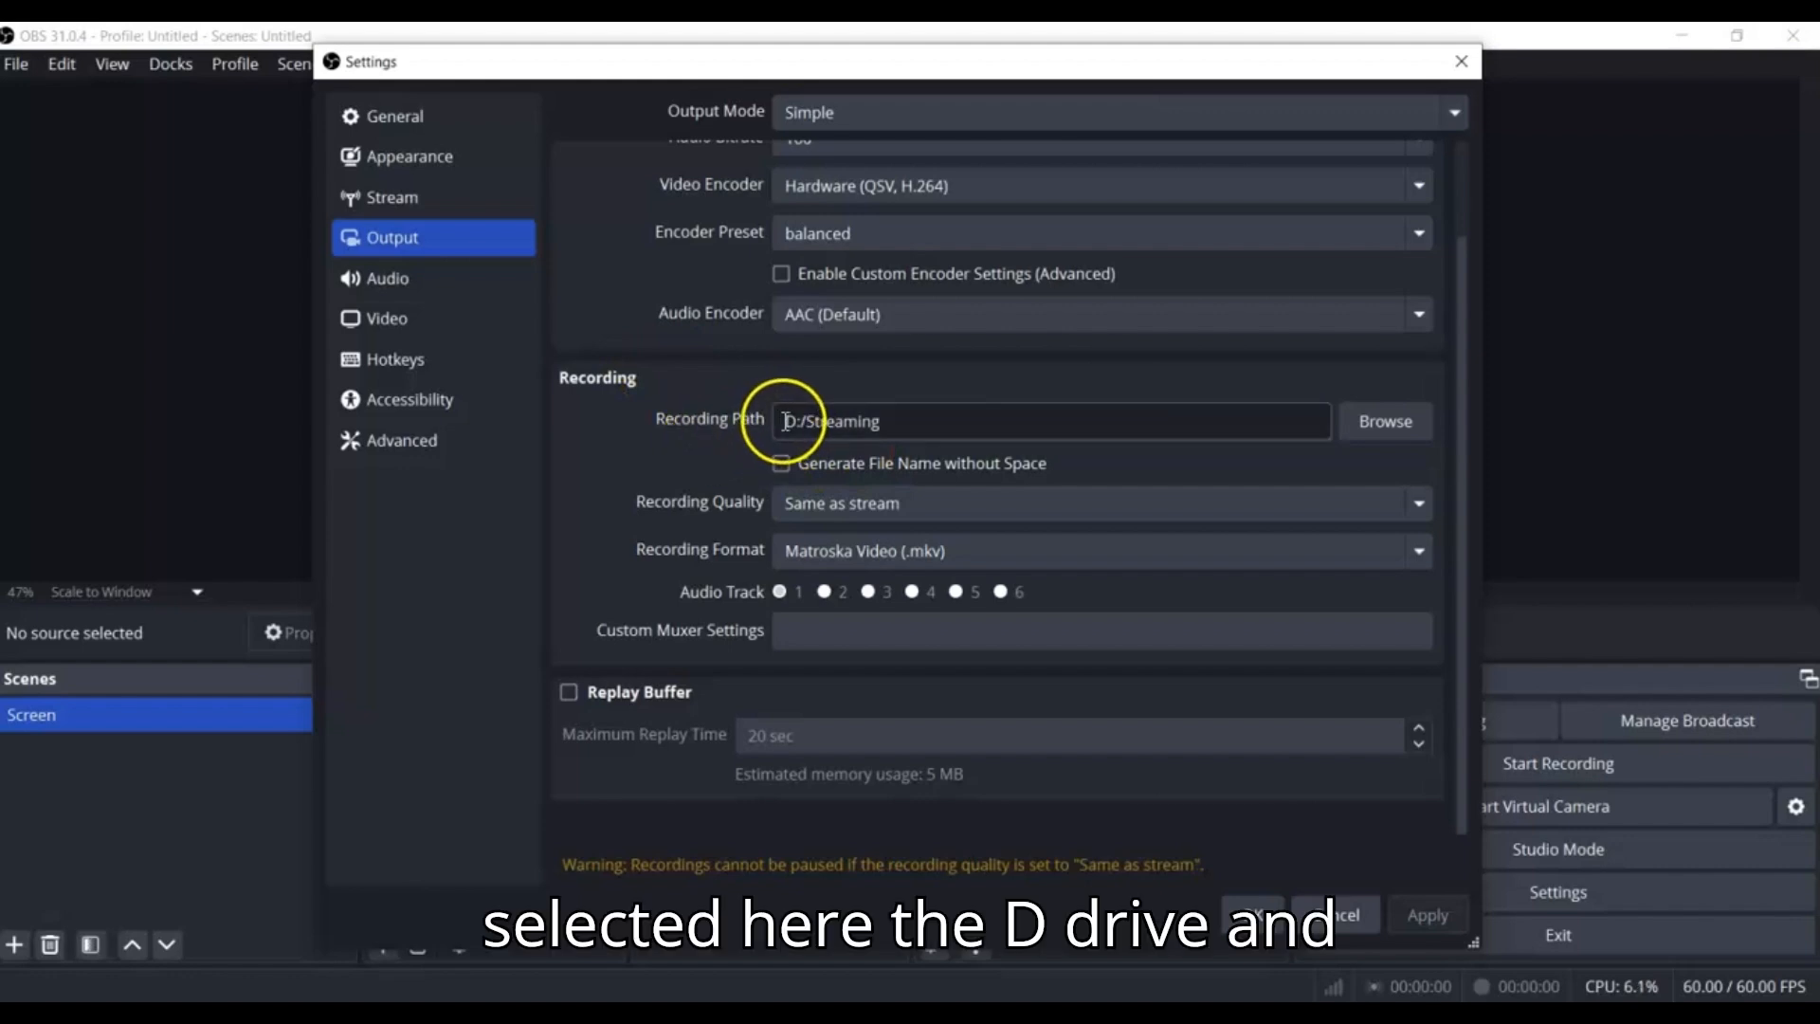
pyautogui.moveTo(903, 421); pyautogui.dragTo(785, 428)
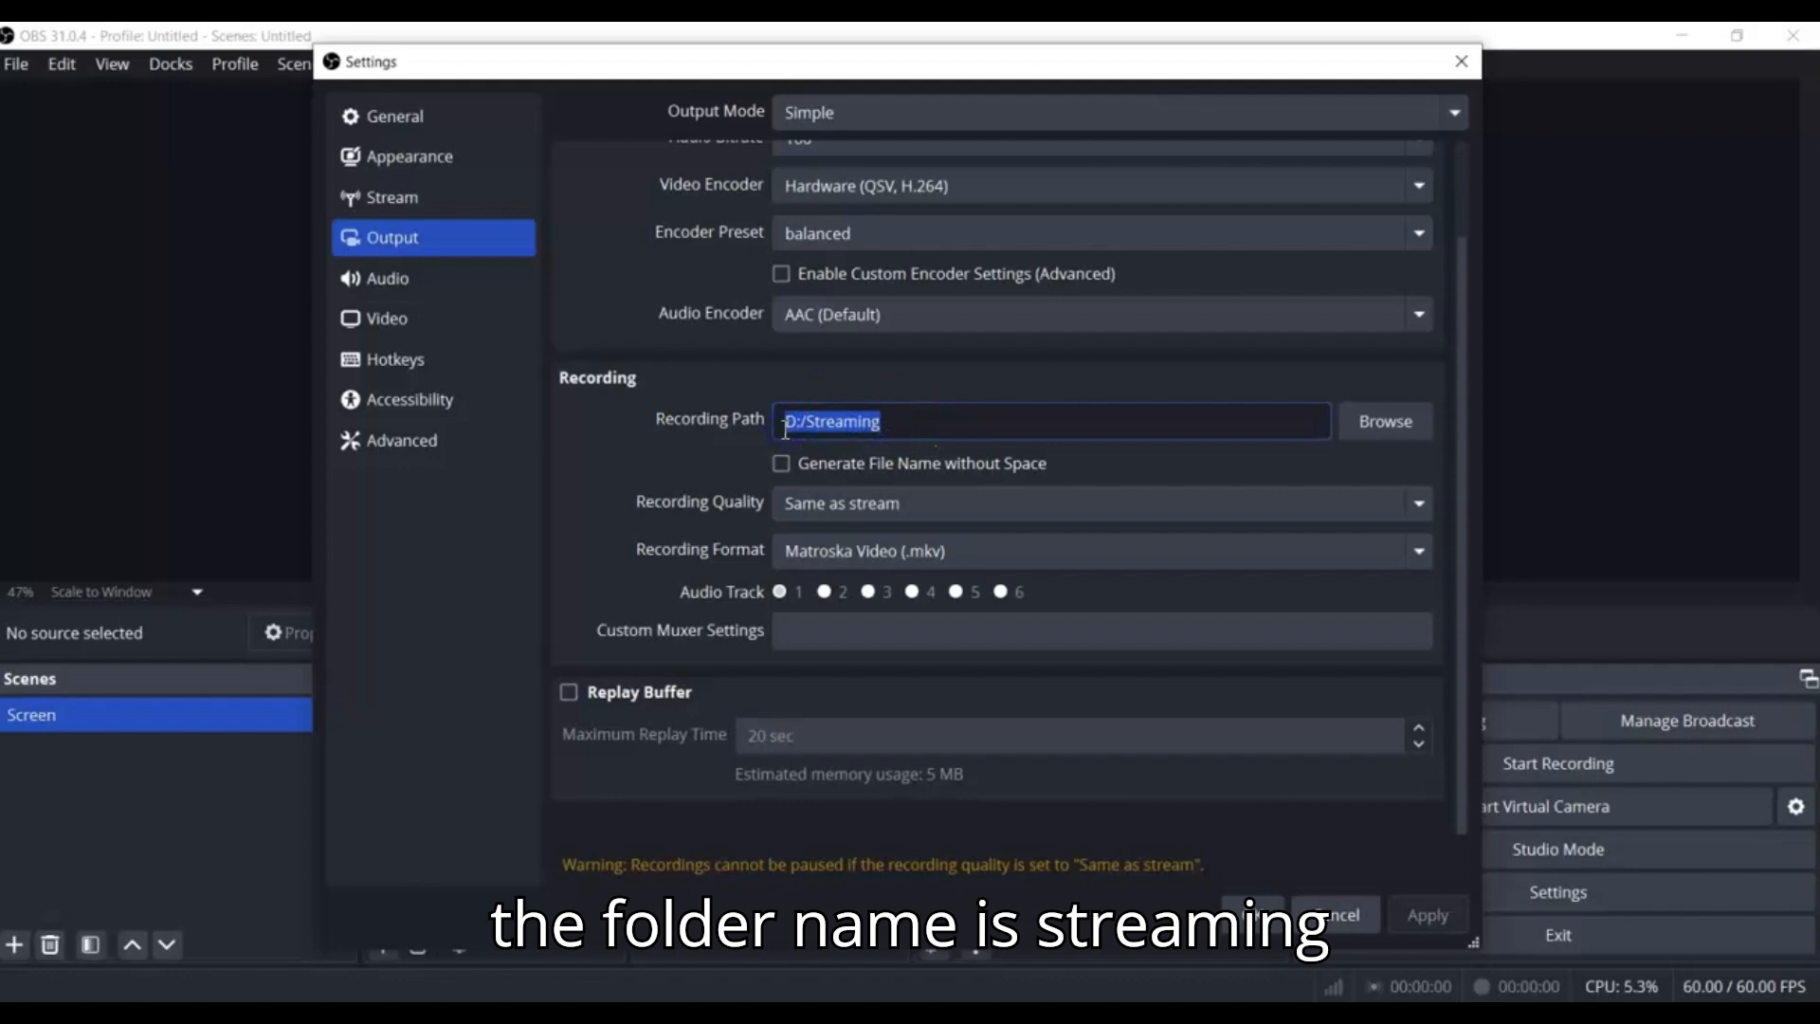
pyautogui.click(849, 429)
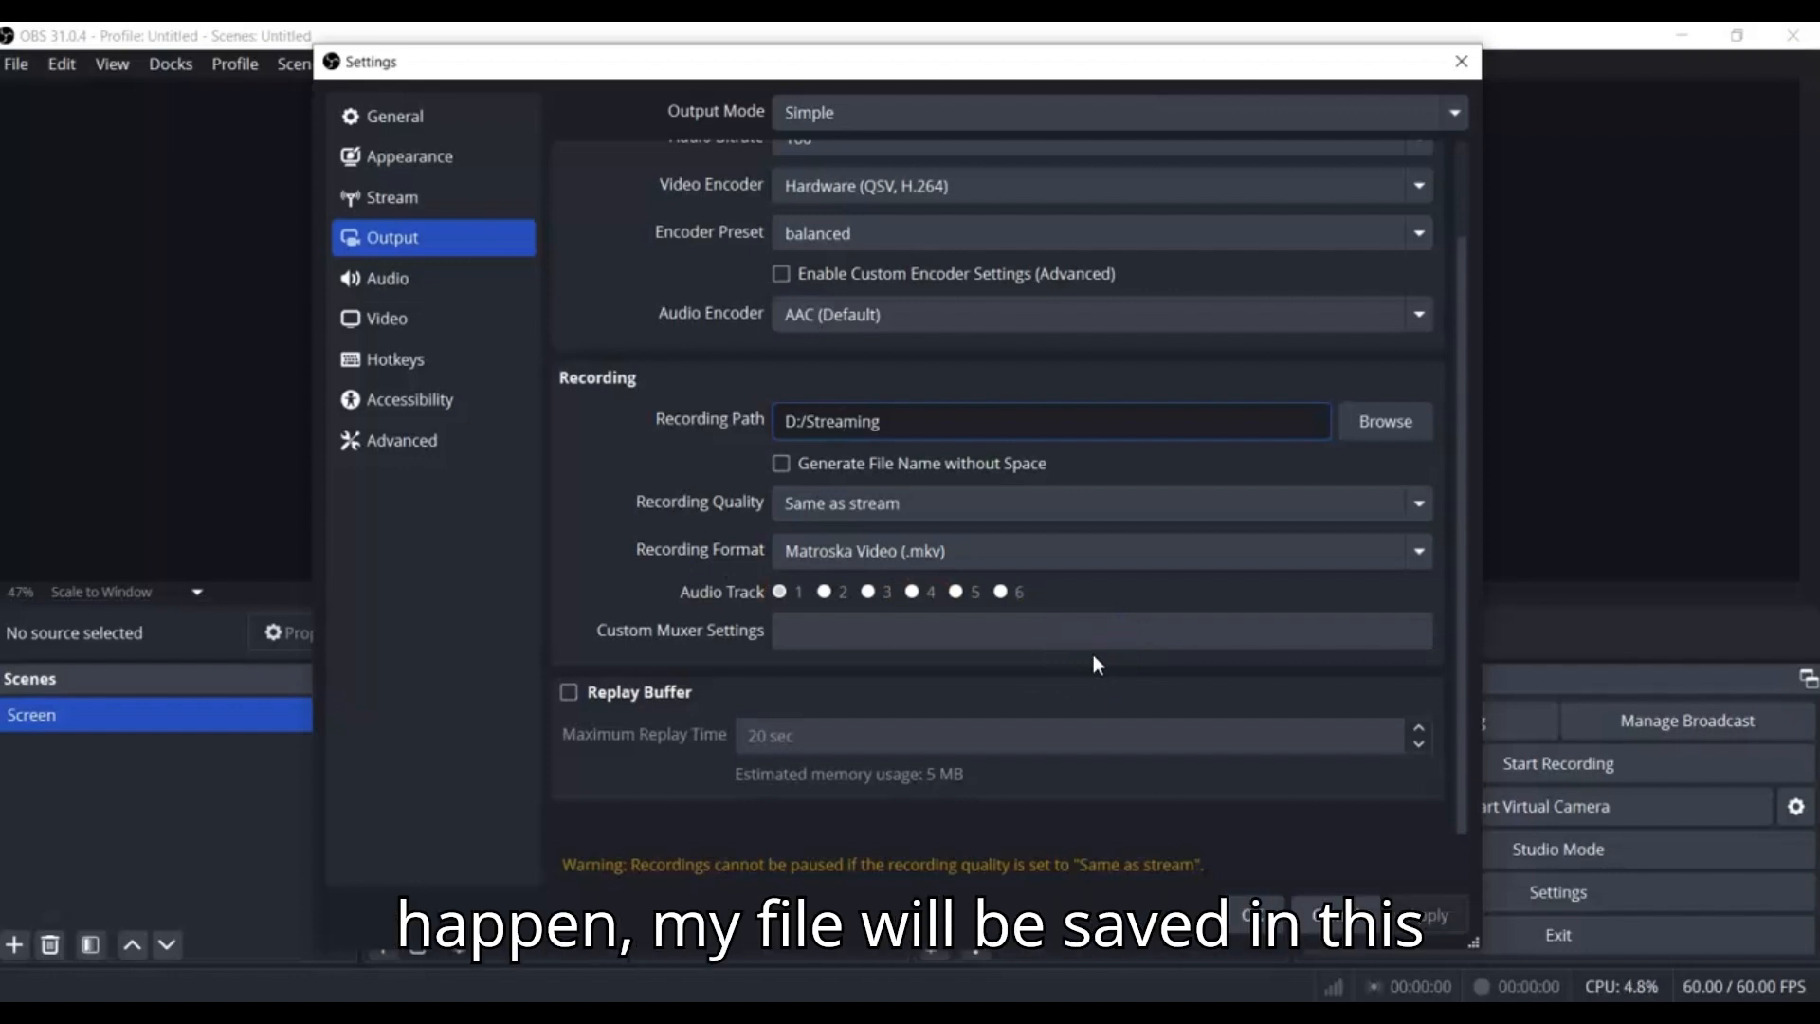
# Set the global desktop audio device to Headphones (Conexant ISST Audio)
pyautogui.click(417, 284)
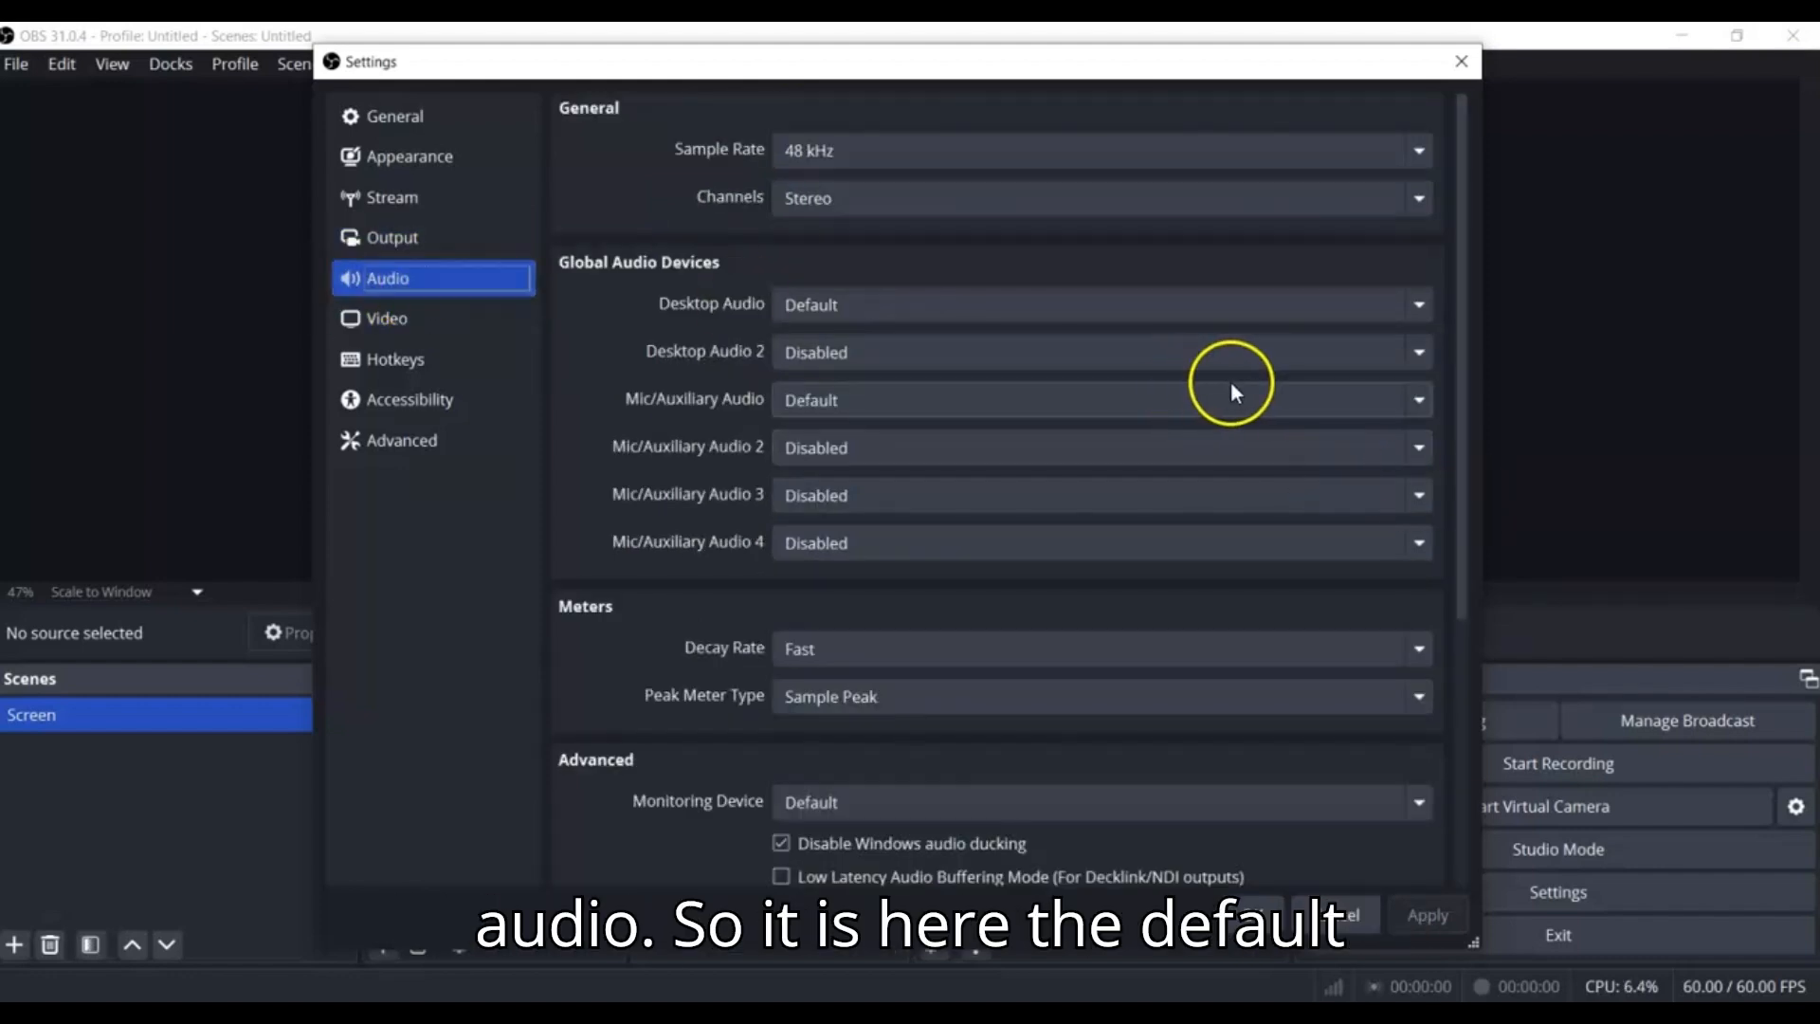
pyautogui.click(1420, 300)
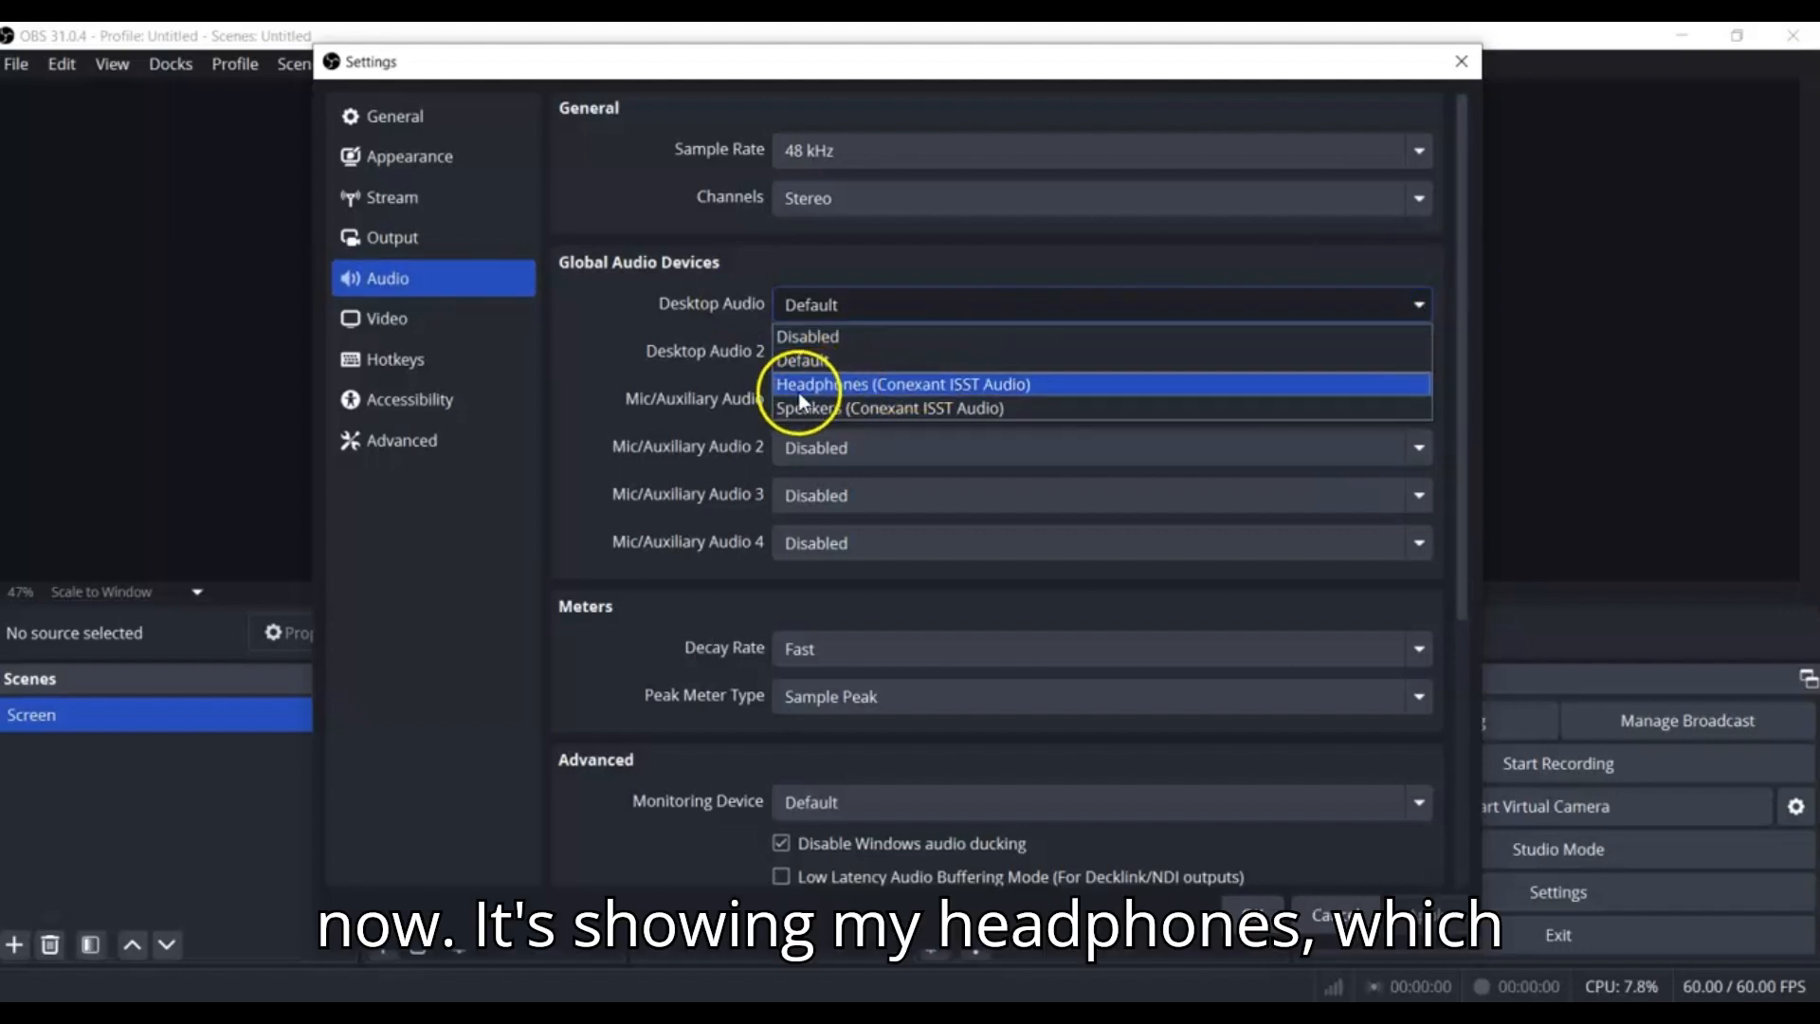
pyautogui.click(902, 393)
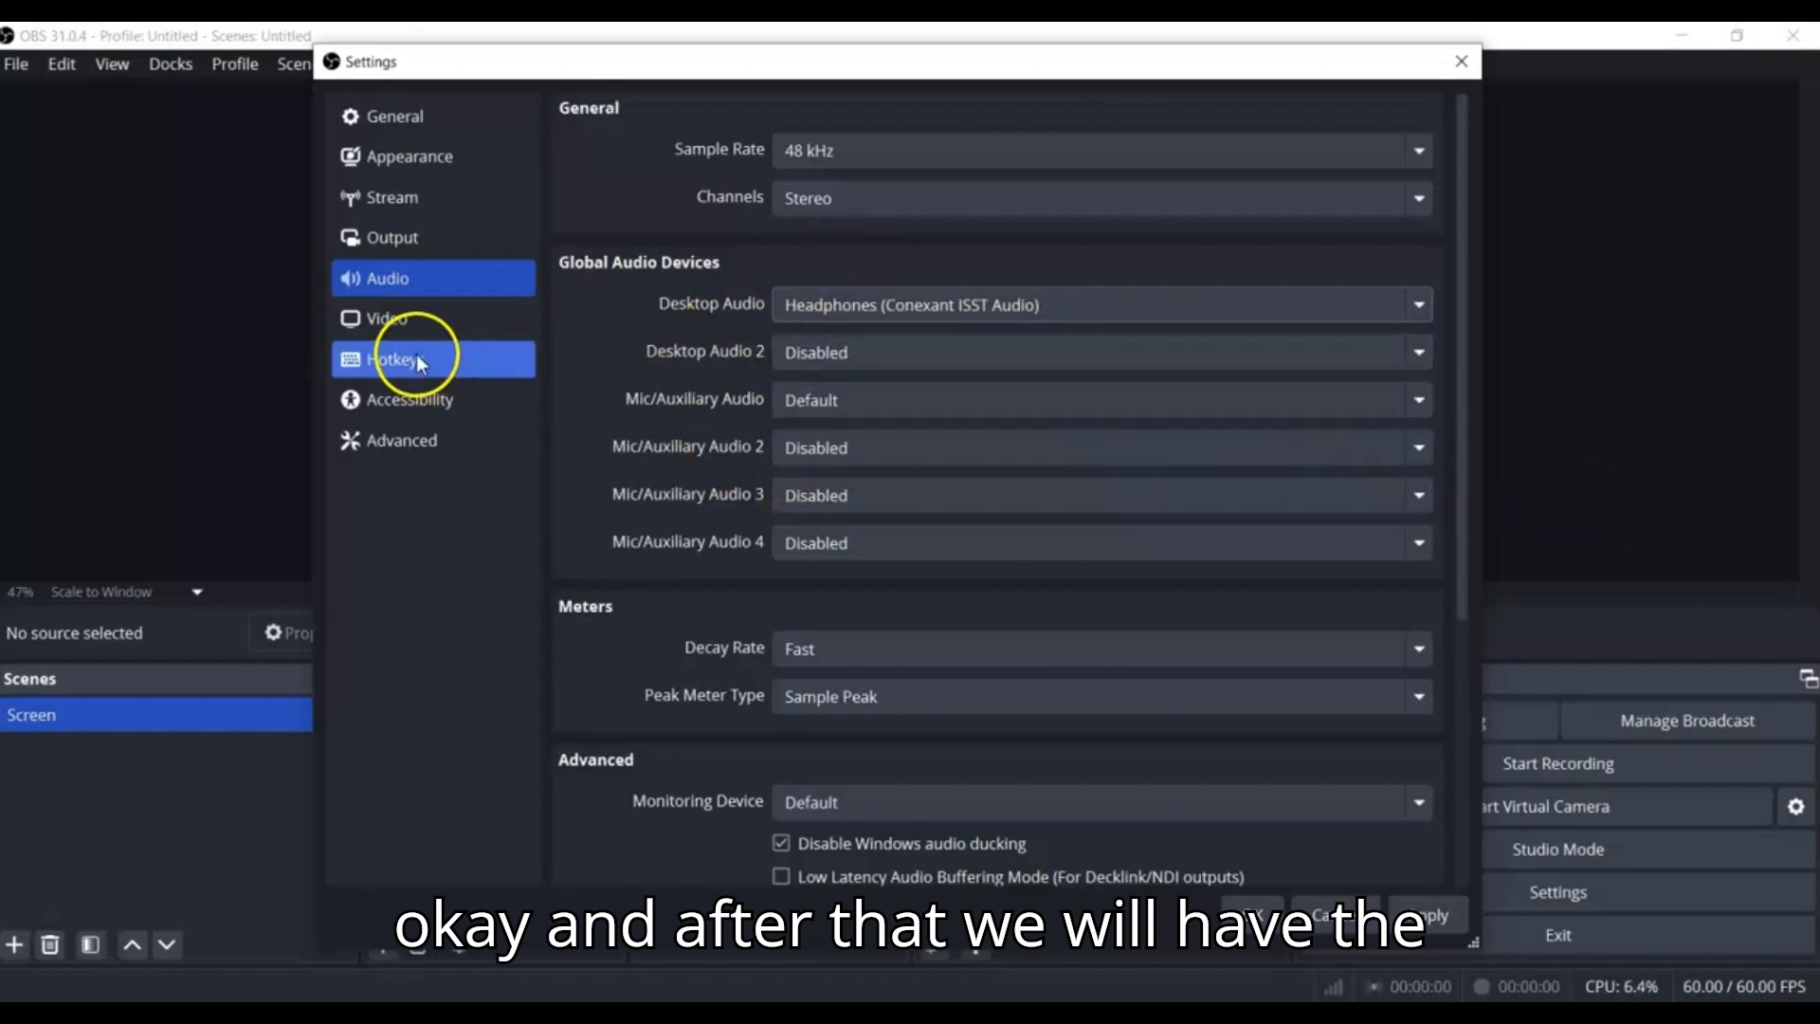
# Choose 1920x1080 as the base canvas resolution in the video settings and check the output resolution
pyautogui.click(408, 320)
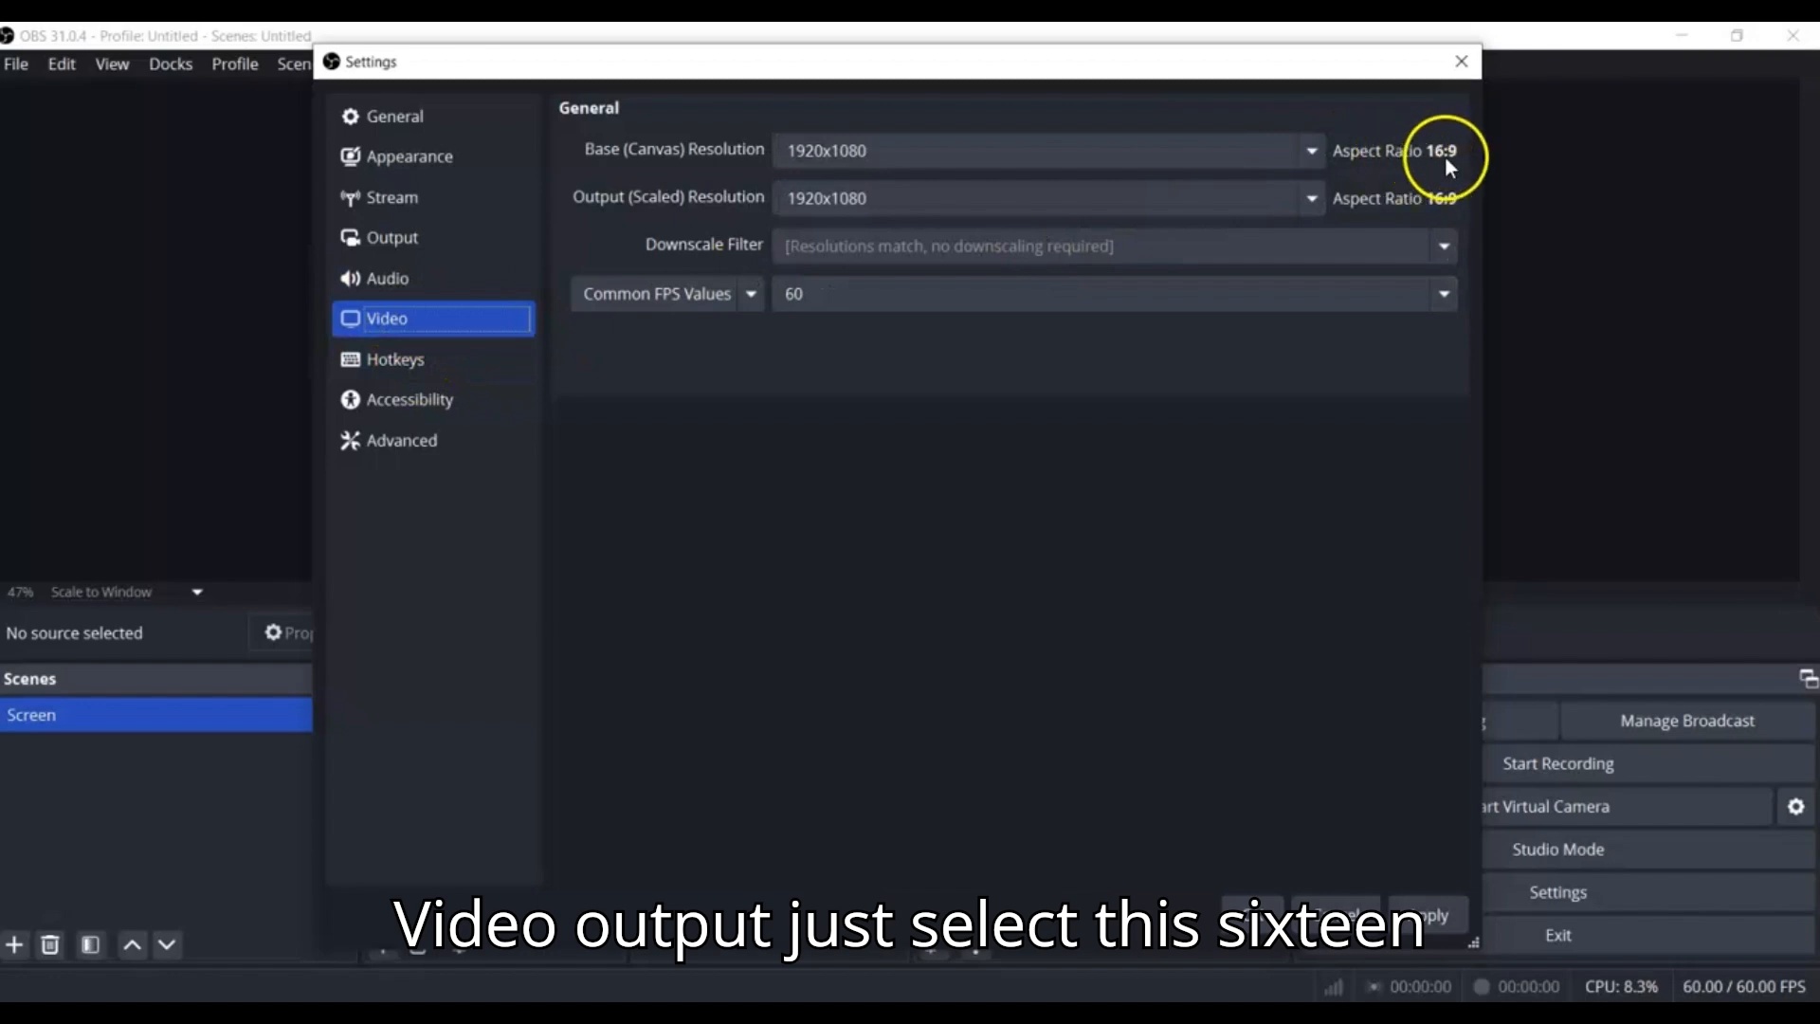
pyautogui.click(1304, 156)
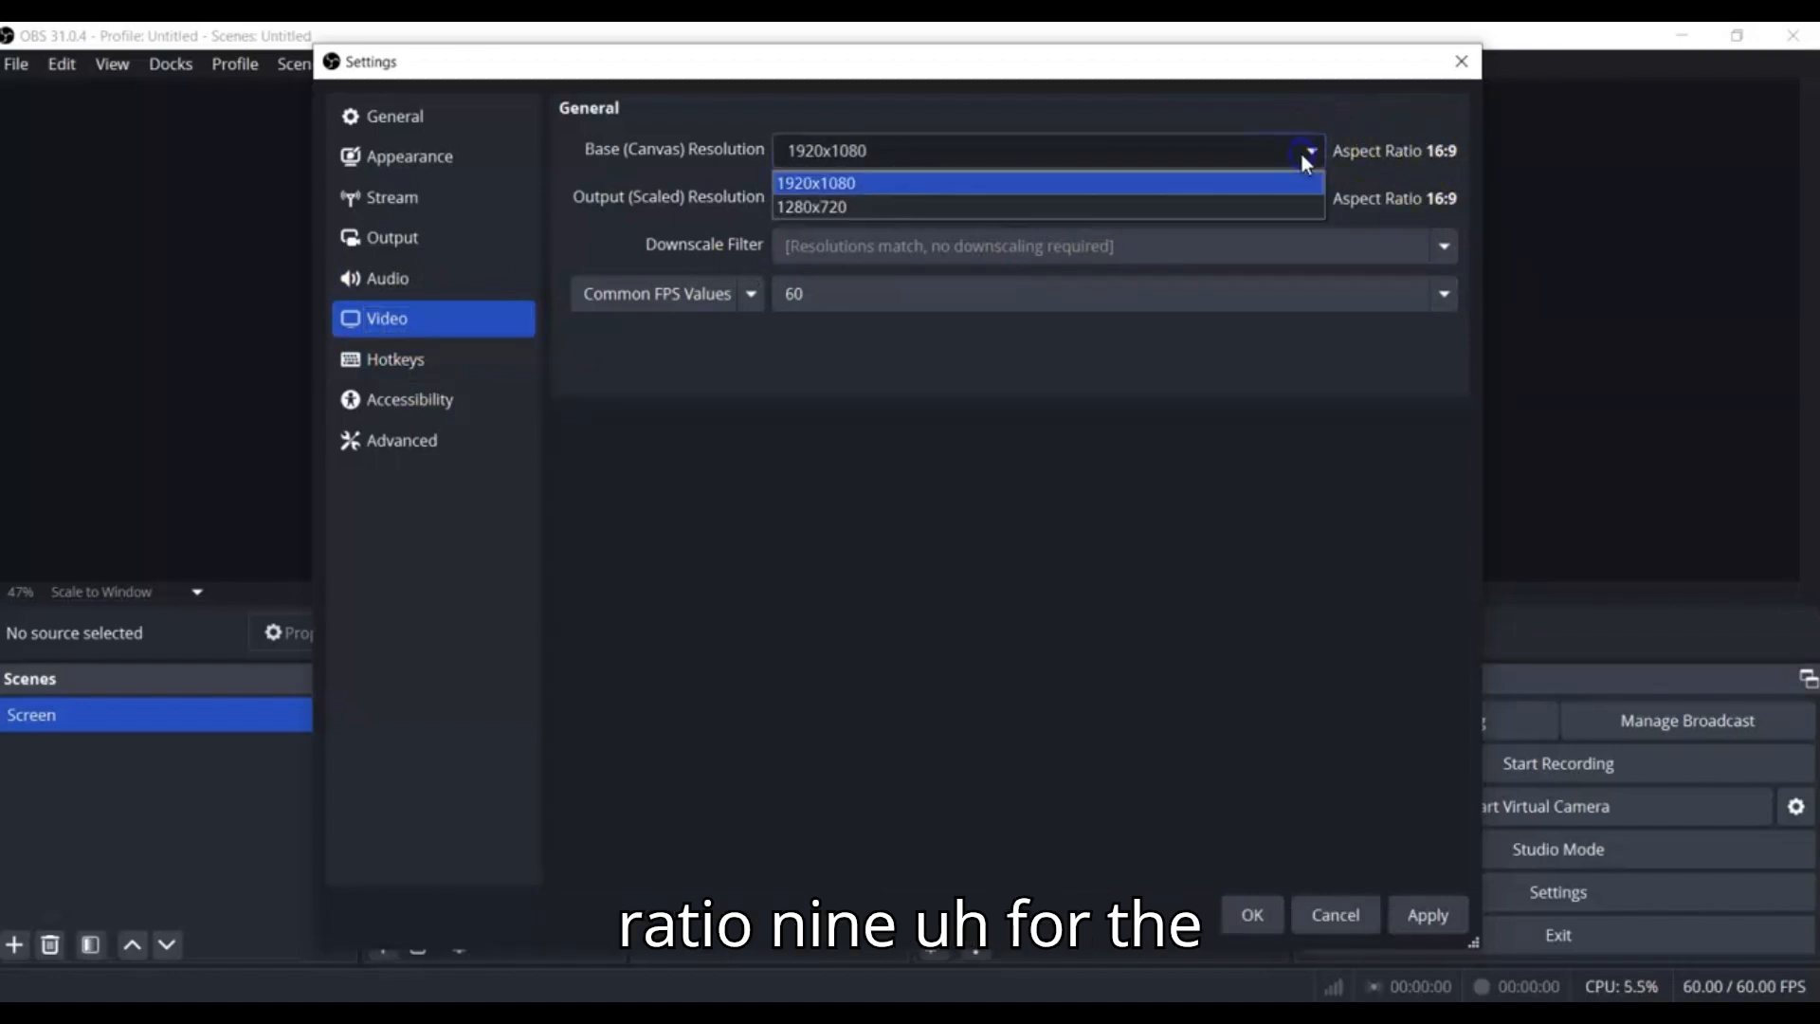
pyautogui.click(959, 184)
pyautogui.click(1308, 201)
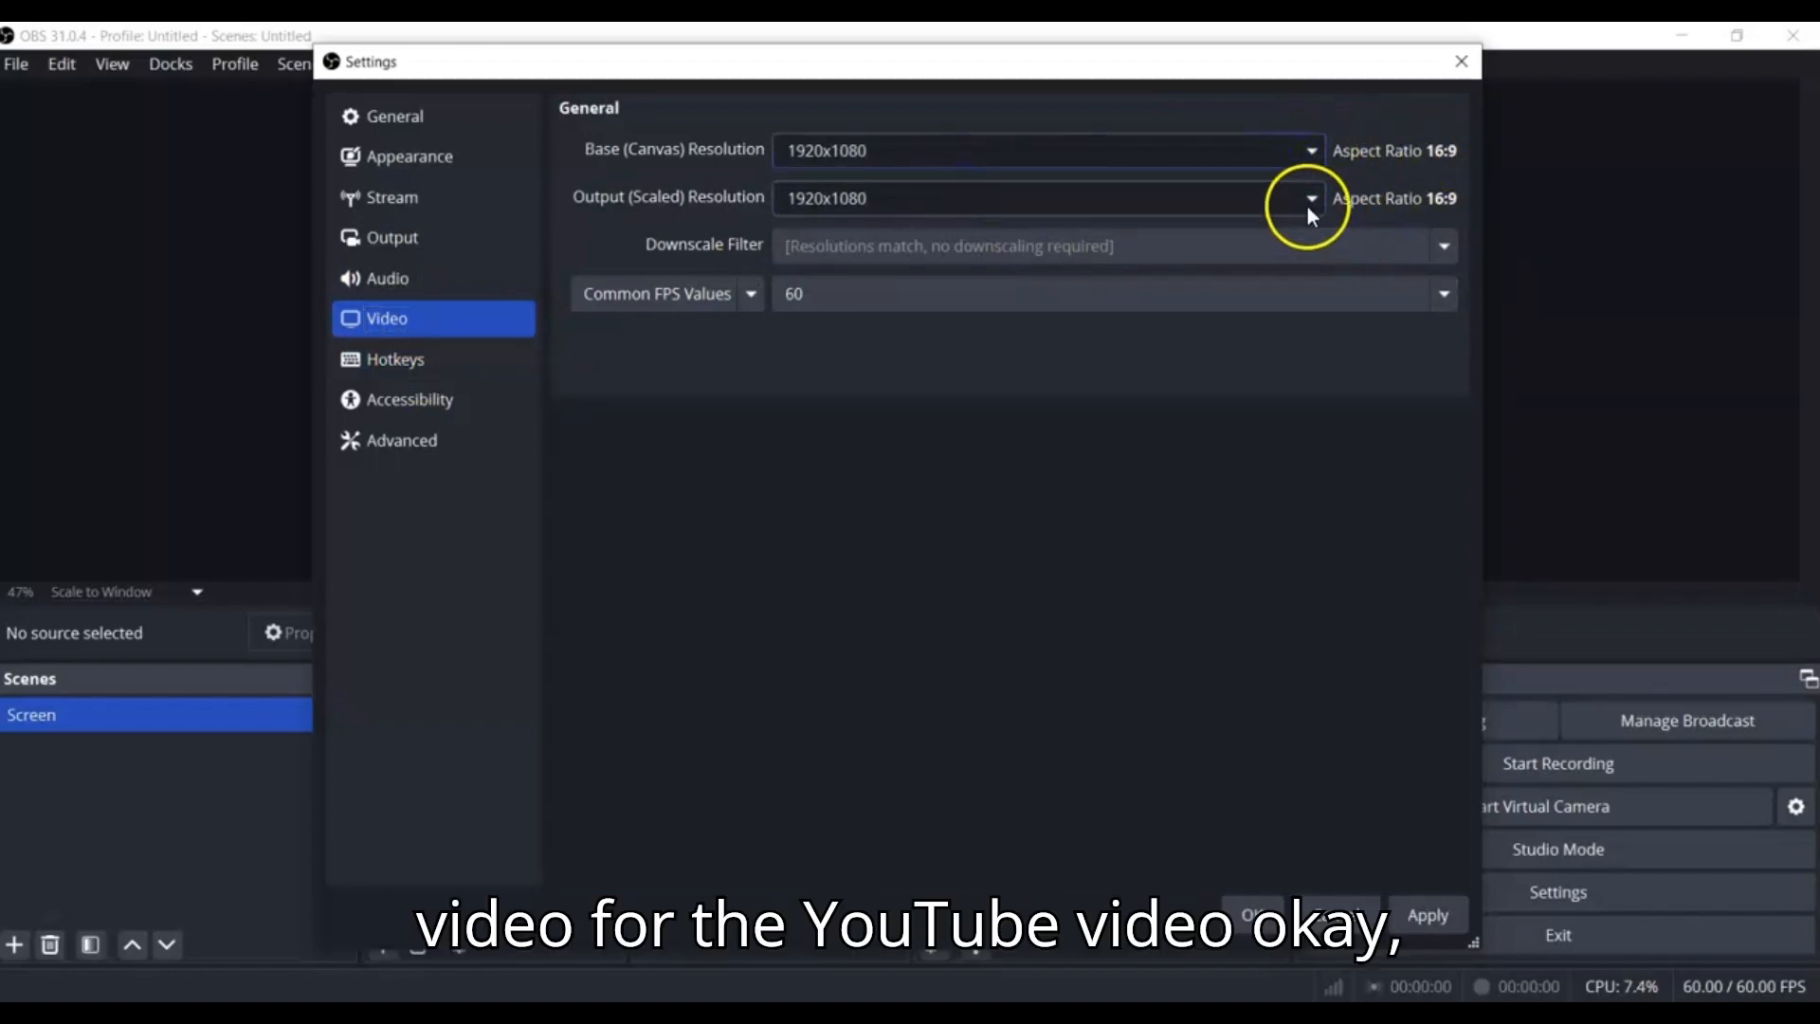
pyautogui.click(498, 232)
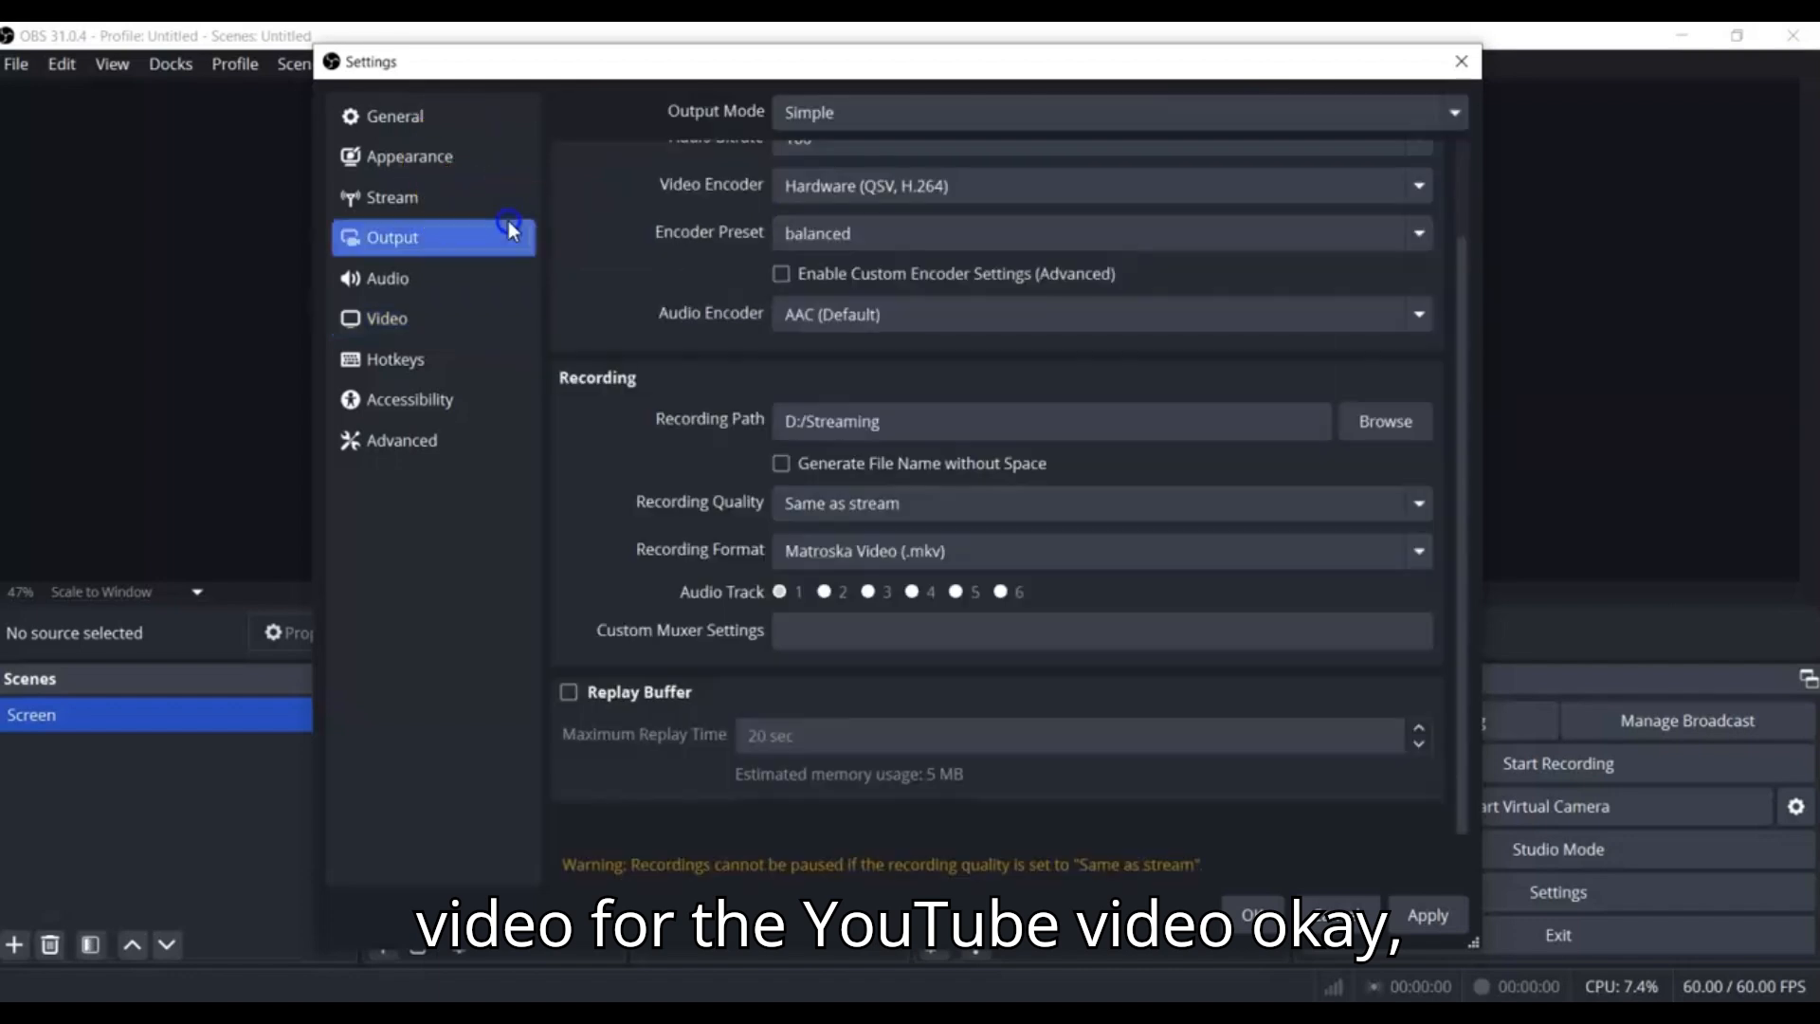
pyautogui.click(436, 157)
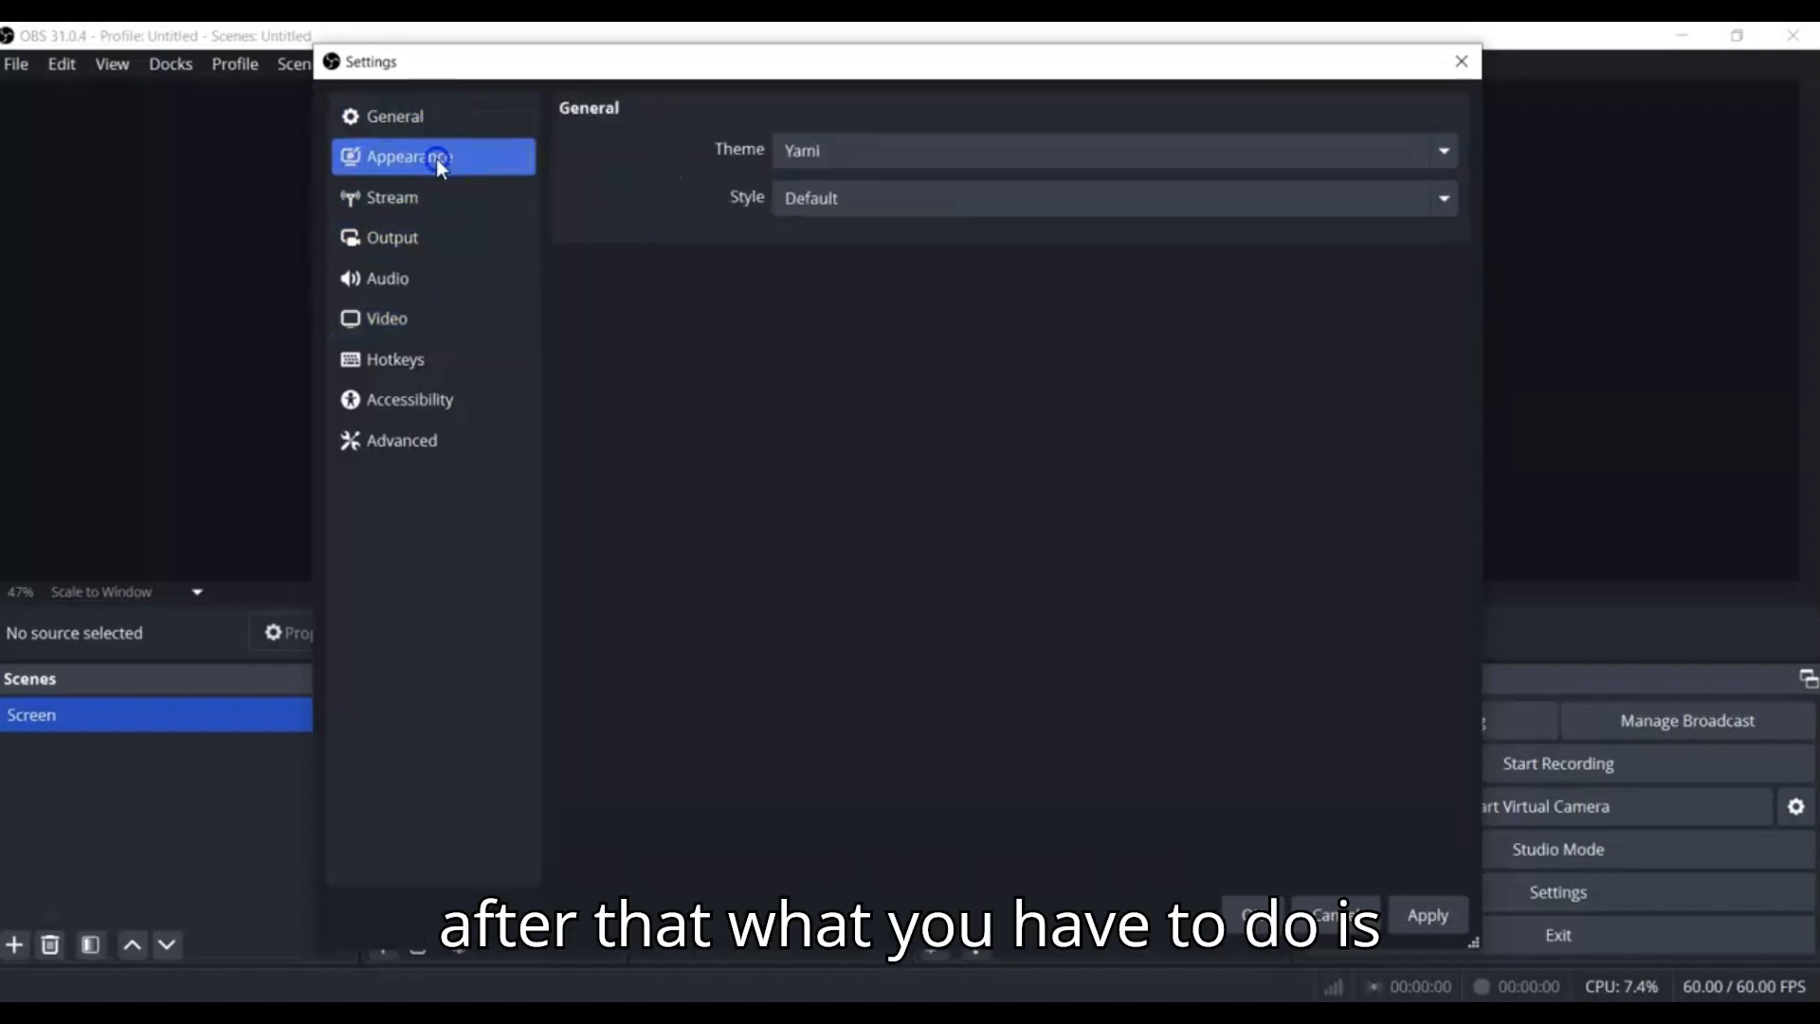
pyautogui.click(398, 125)
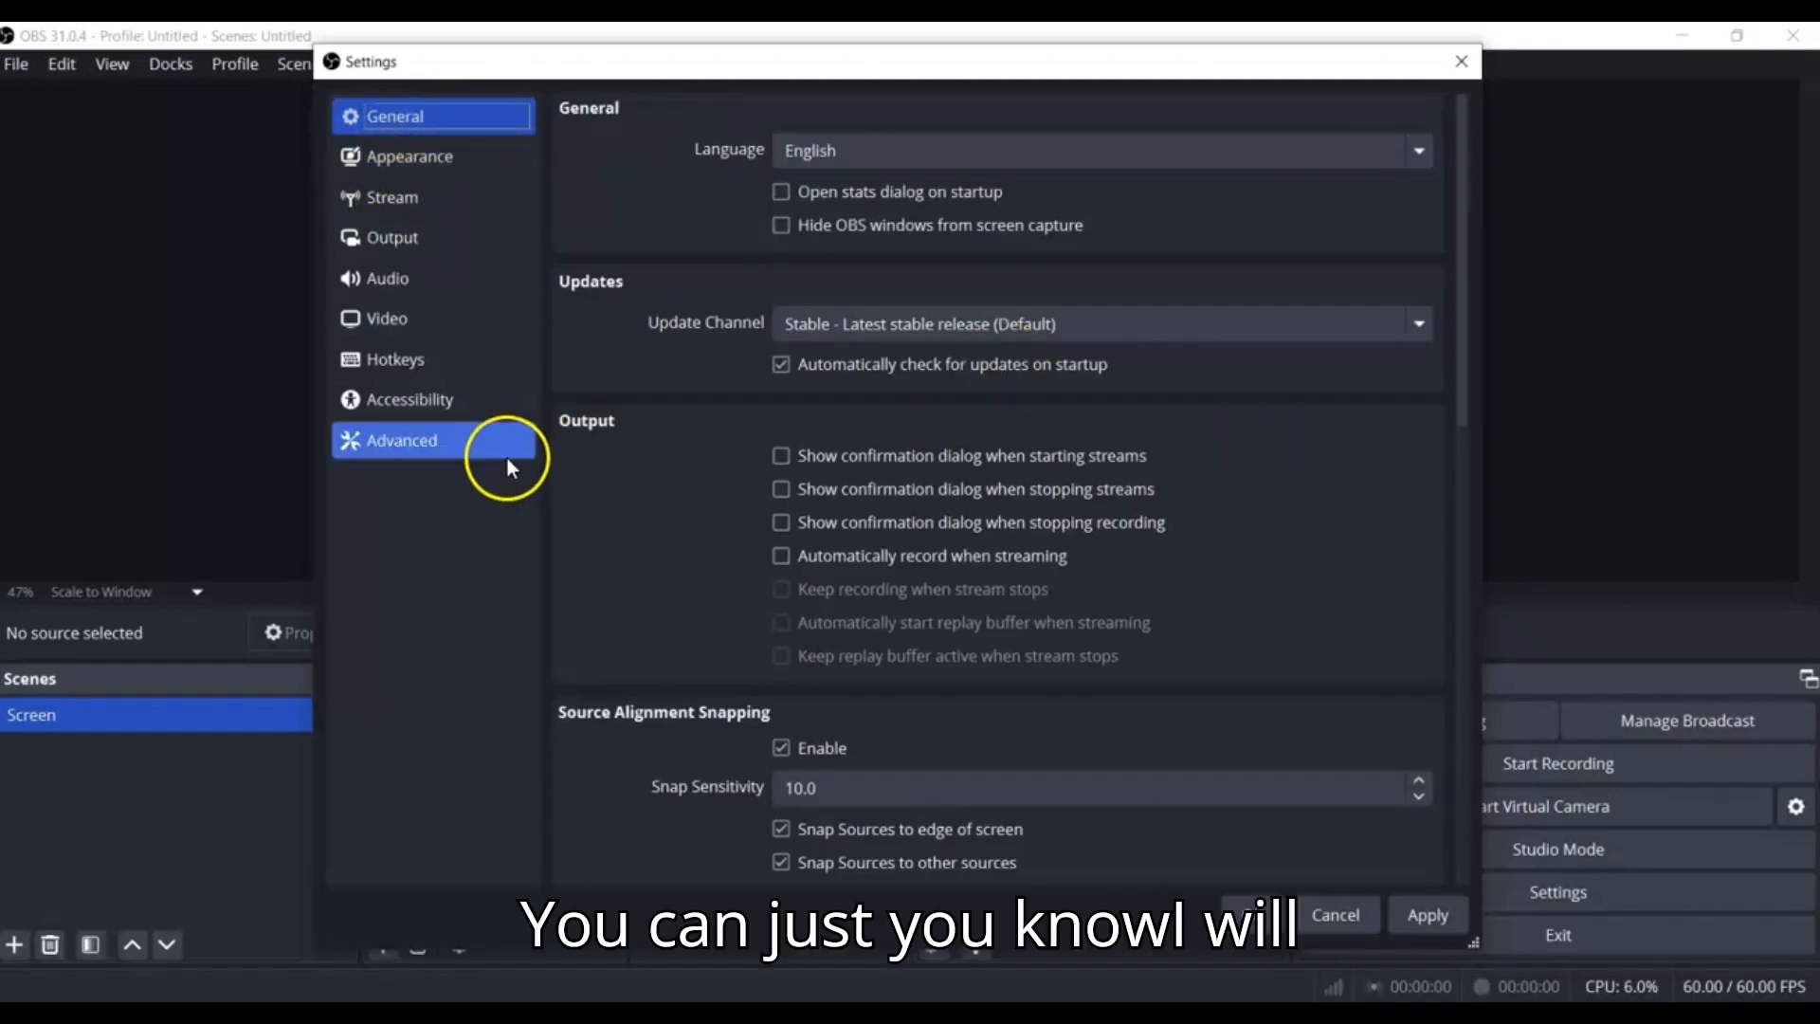
pyautogui.click(451, 422)
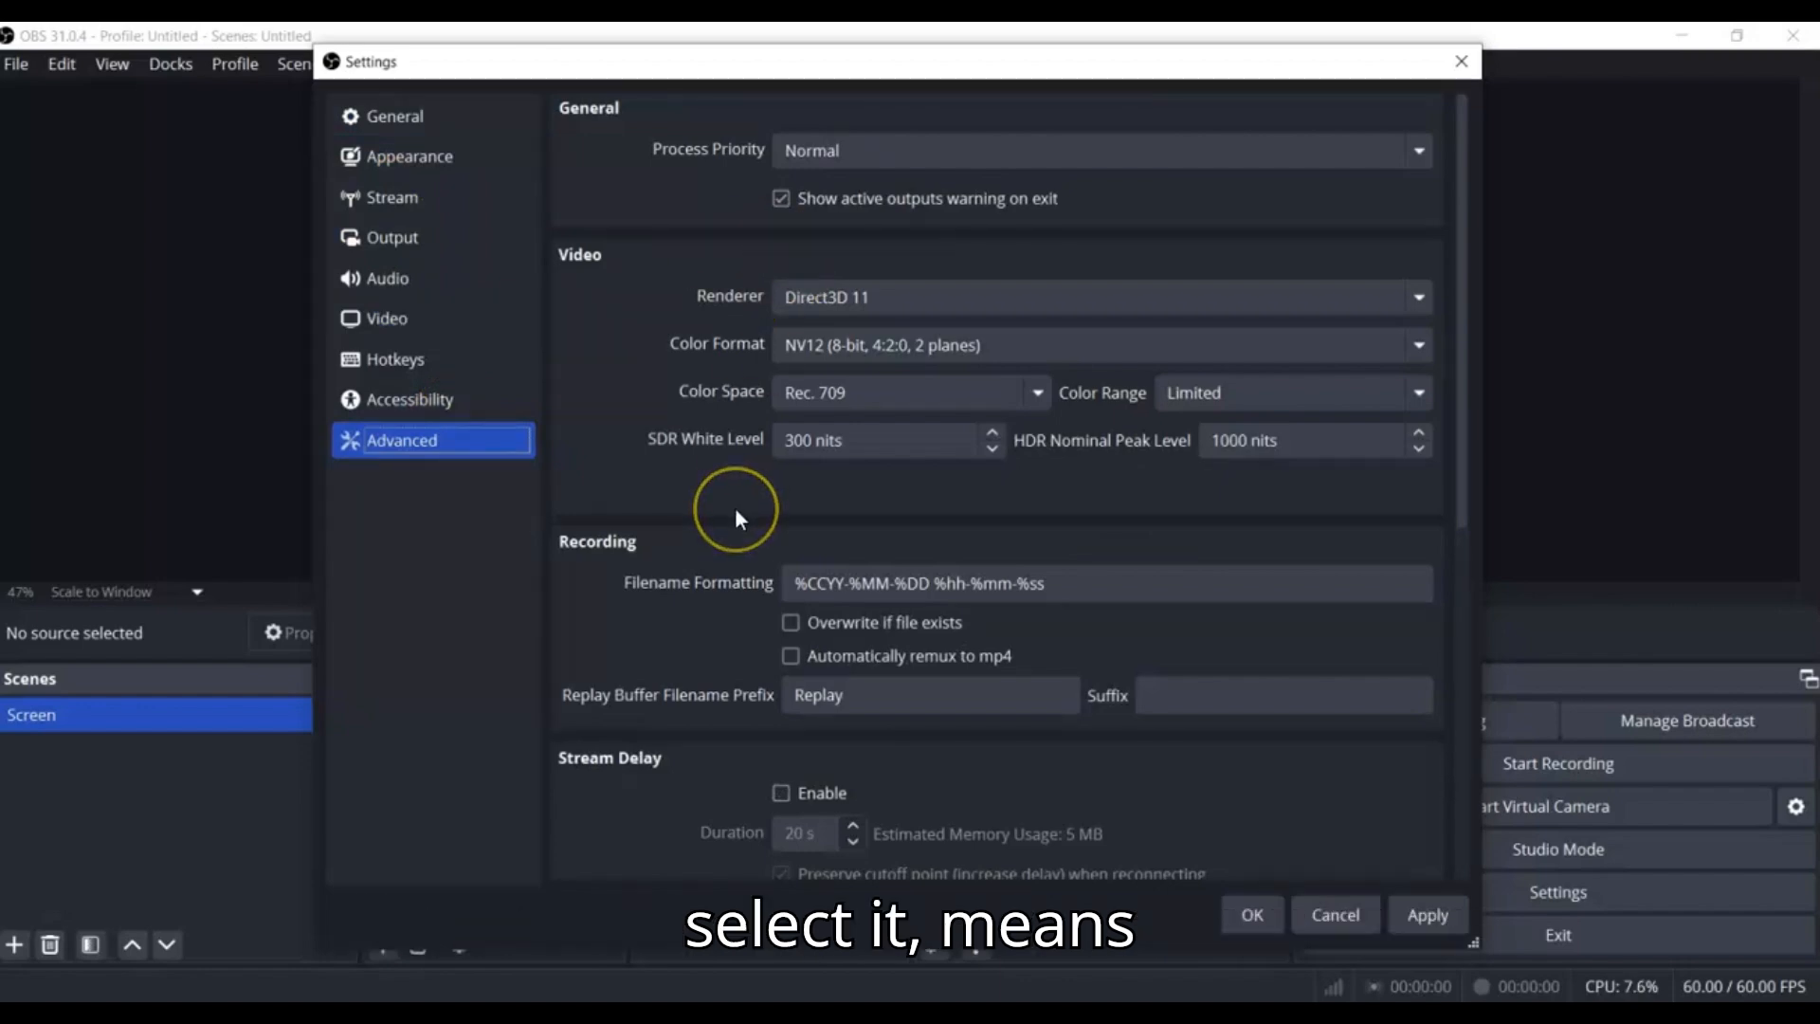
# Set the common FPS value to 60 in the video settings, then apply and close the settings
pyautogui.click(387, 320)
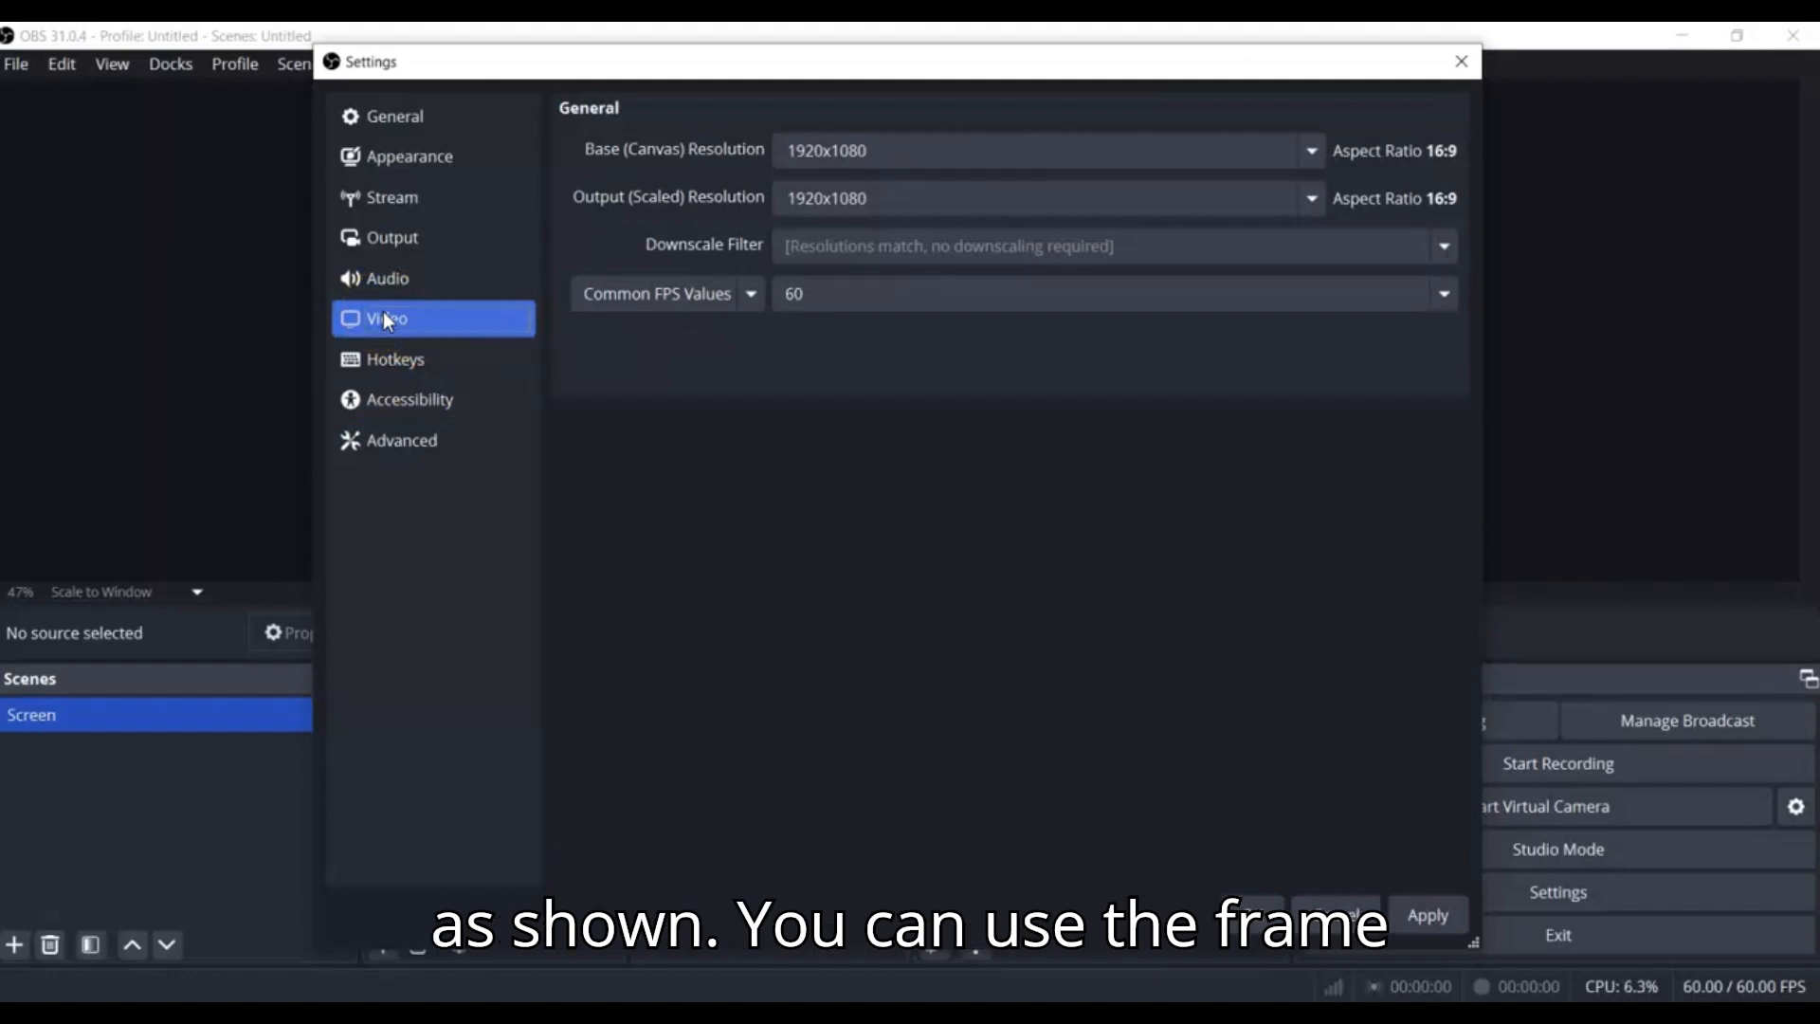
pyautogui.click(1399, 311)
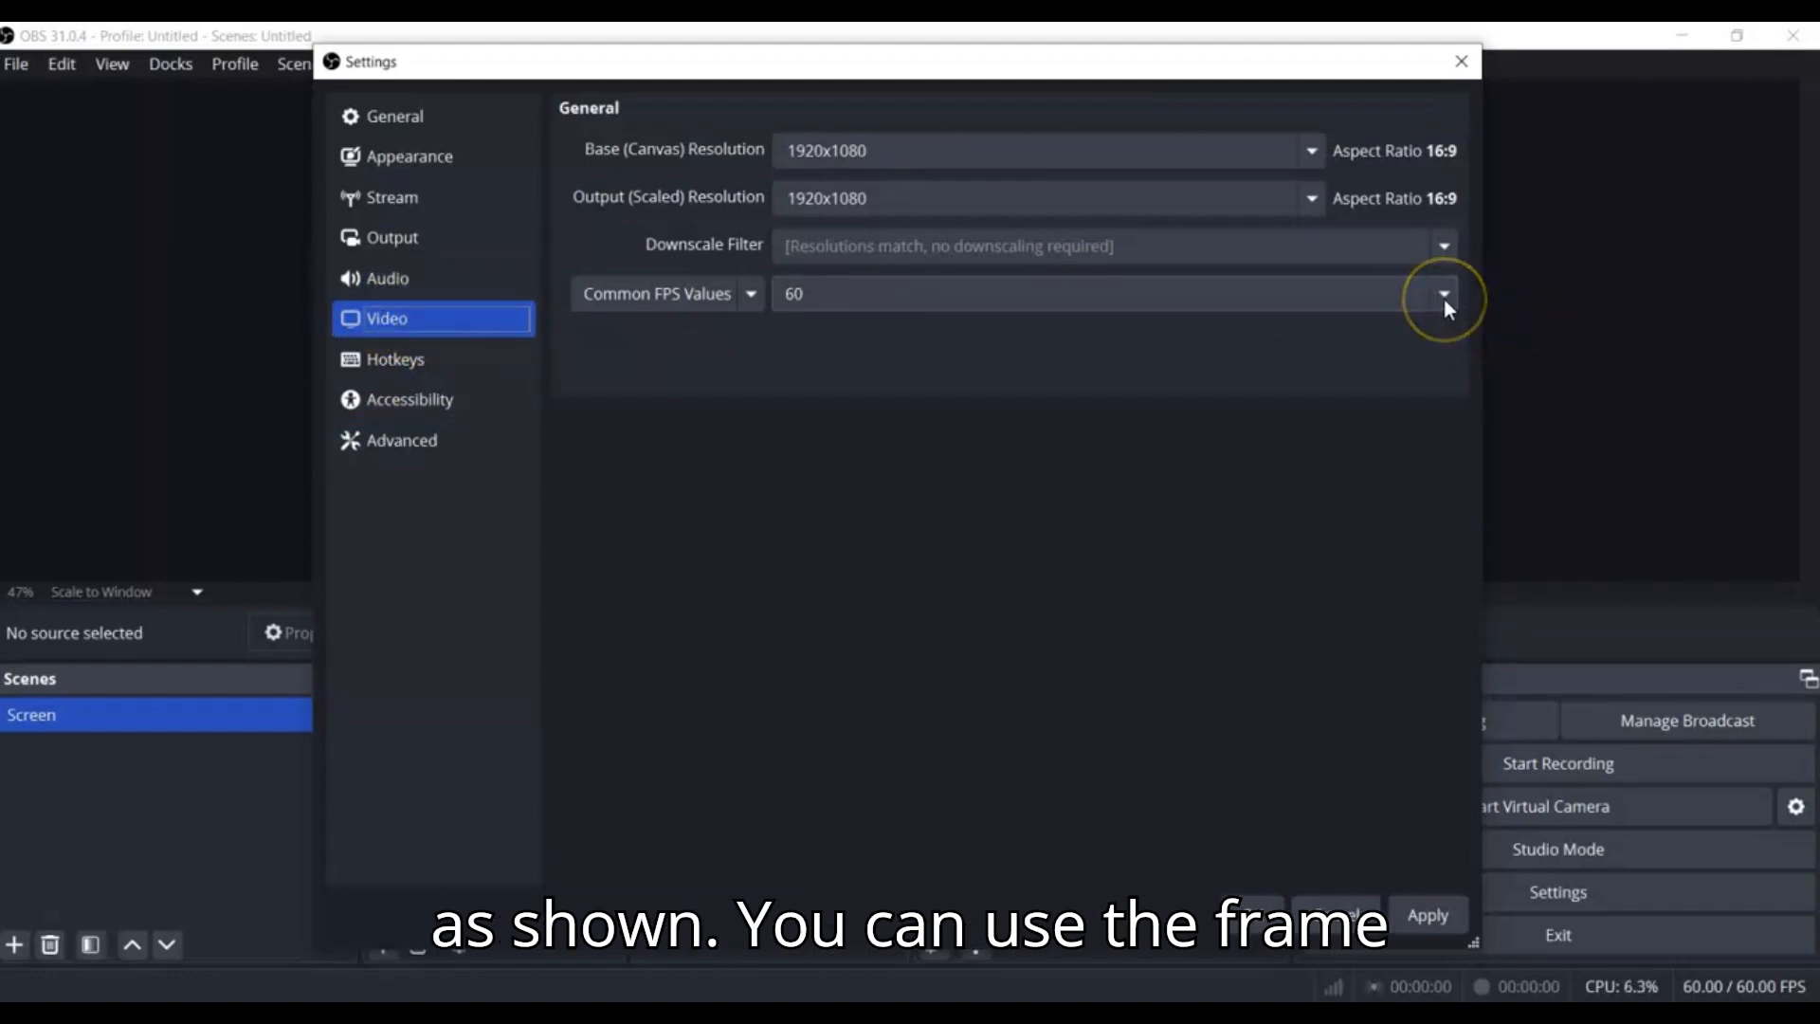
pyautogui.click(1443, 298)
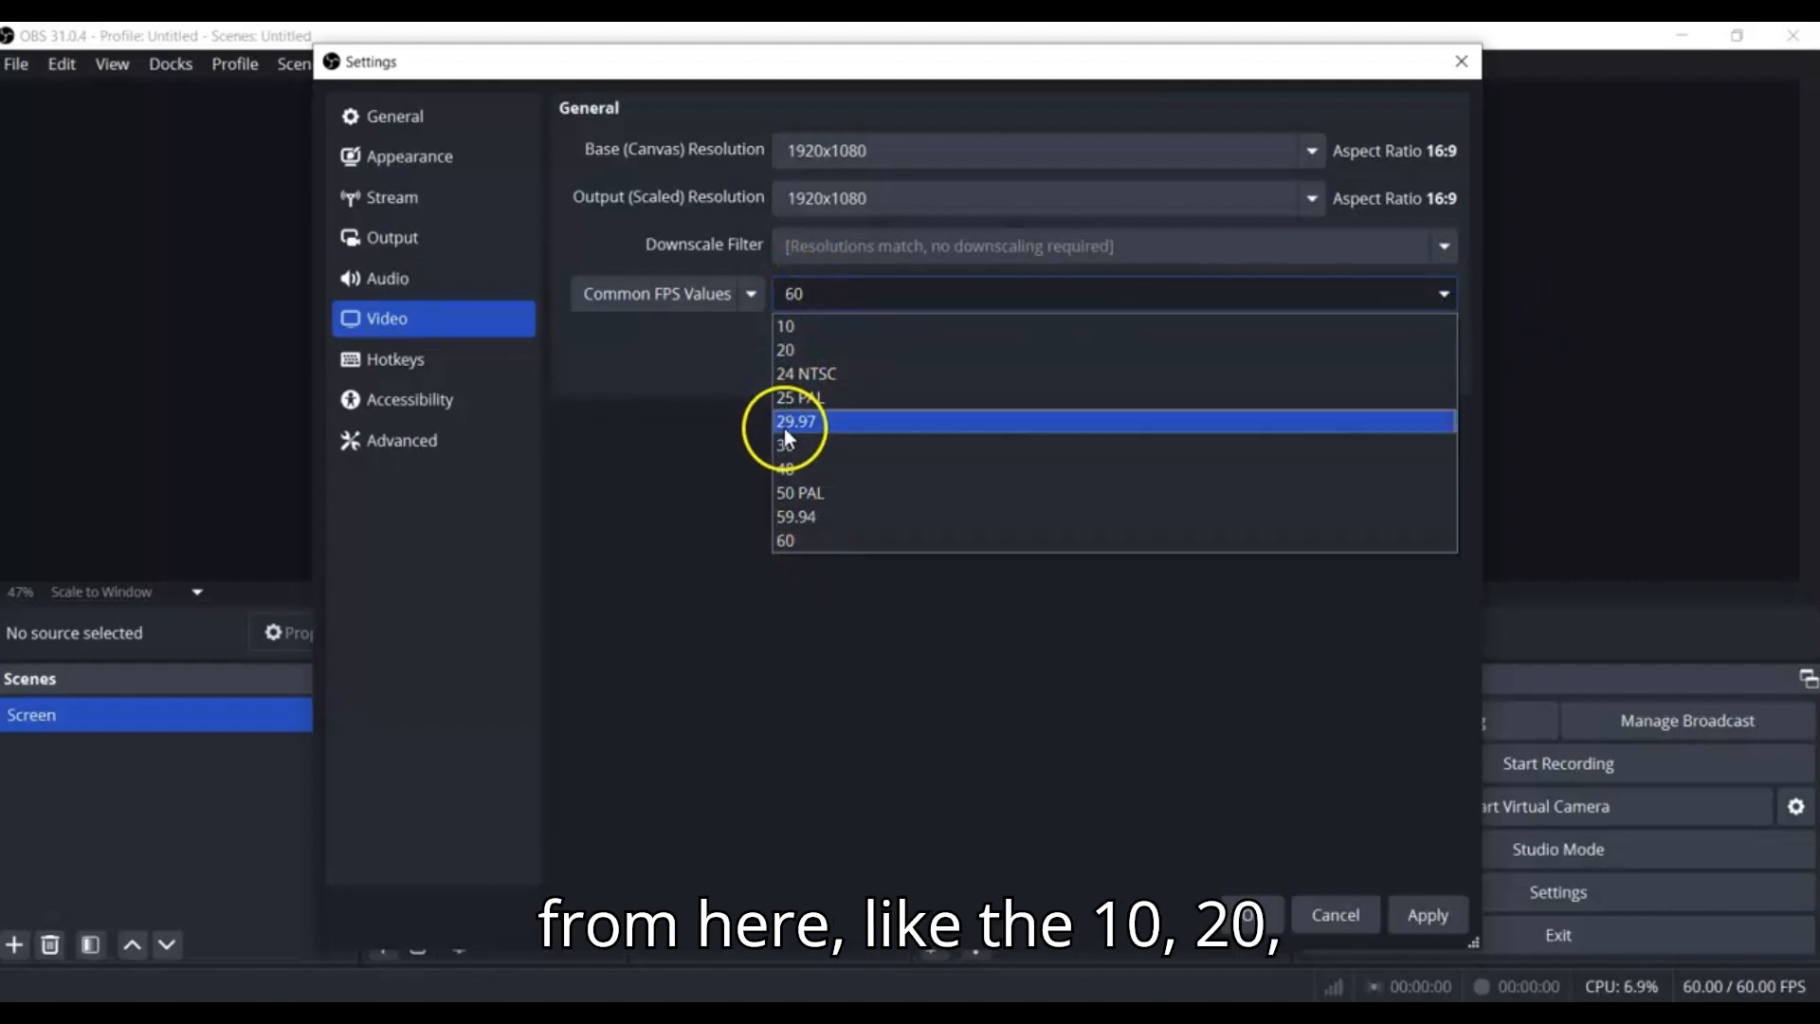
pyautogui.click(802, 548)
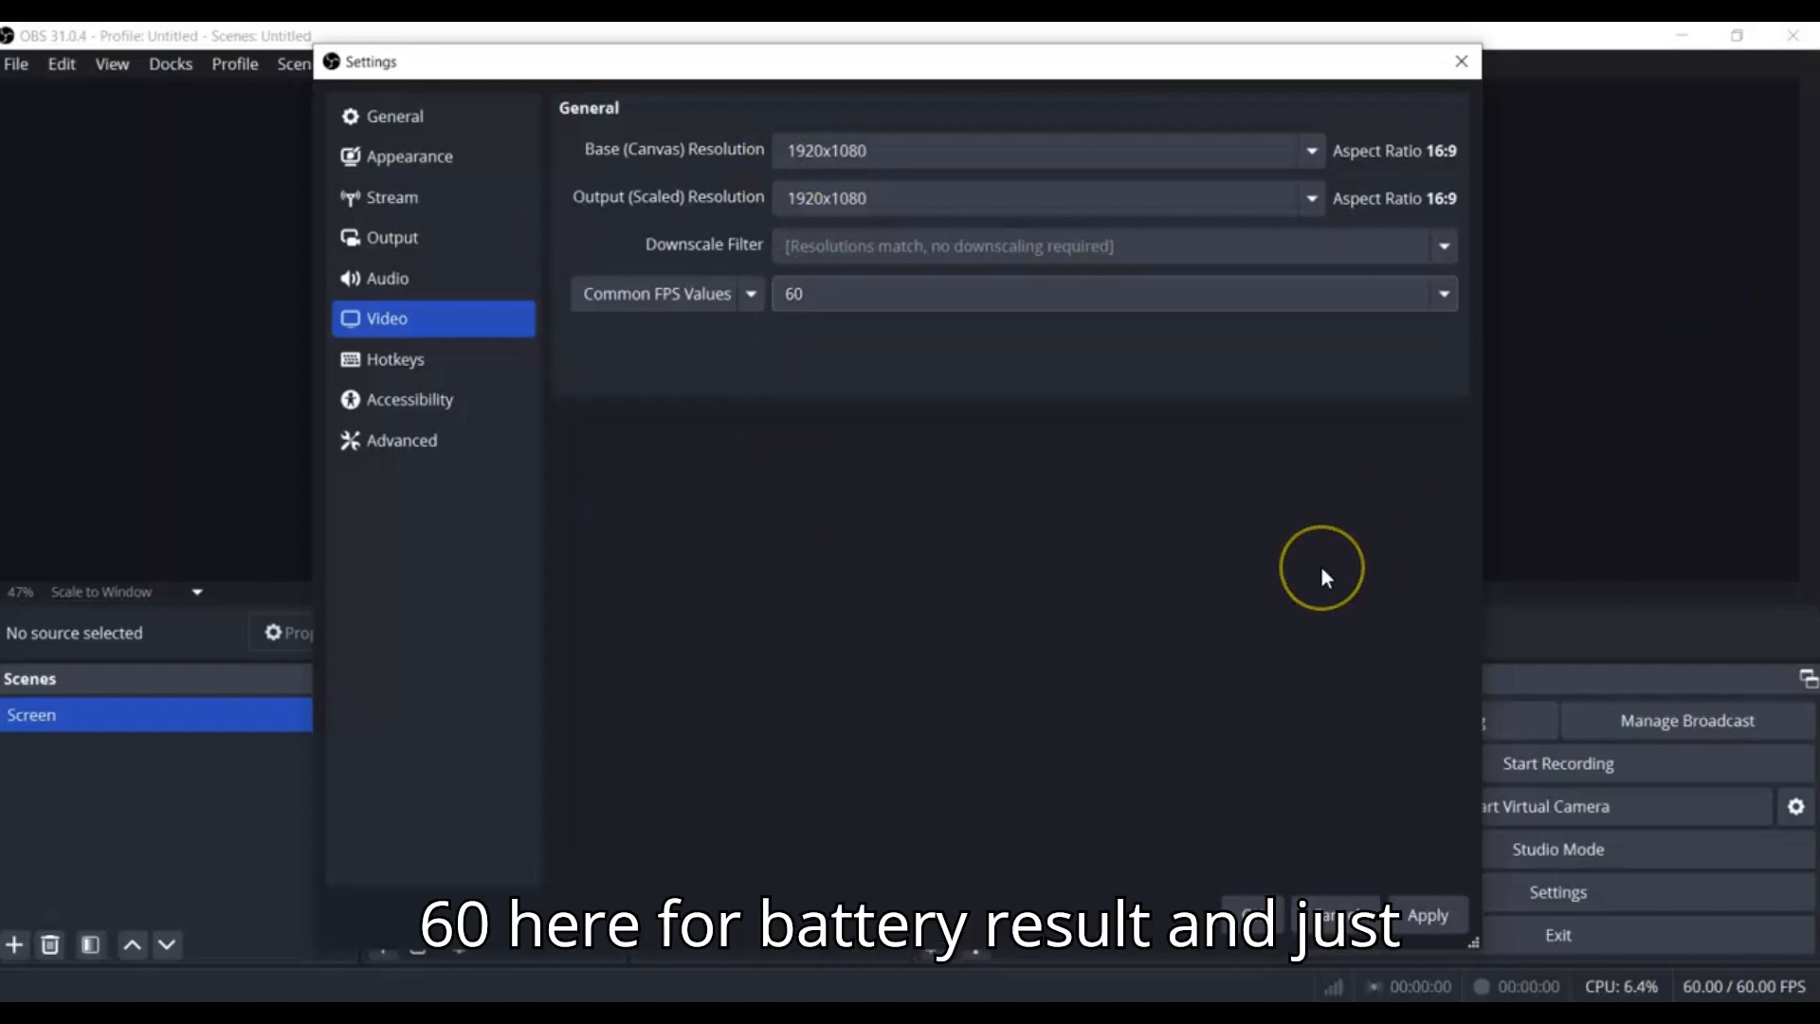
pyautogui.click(1432, 922)
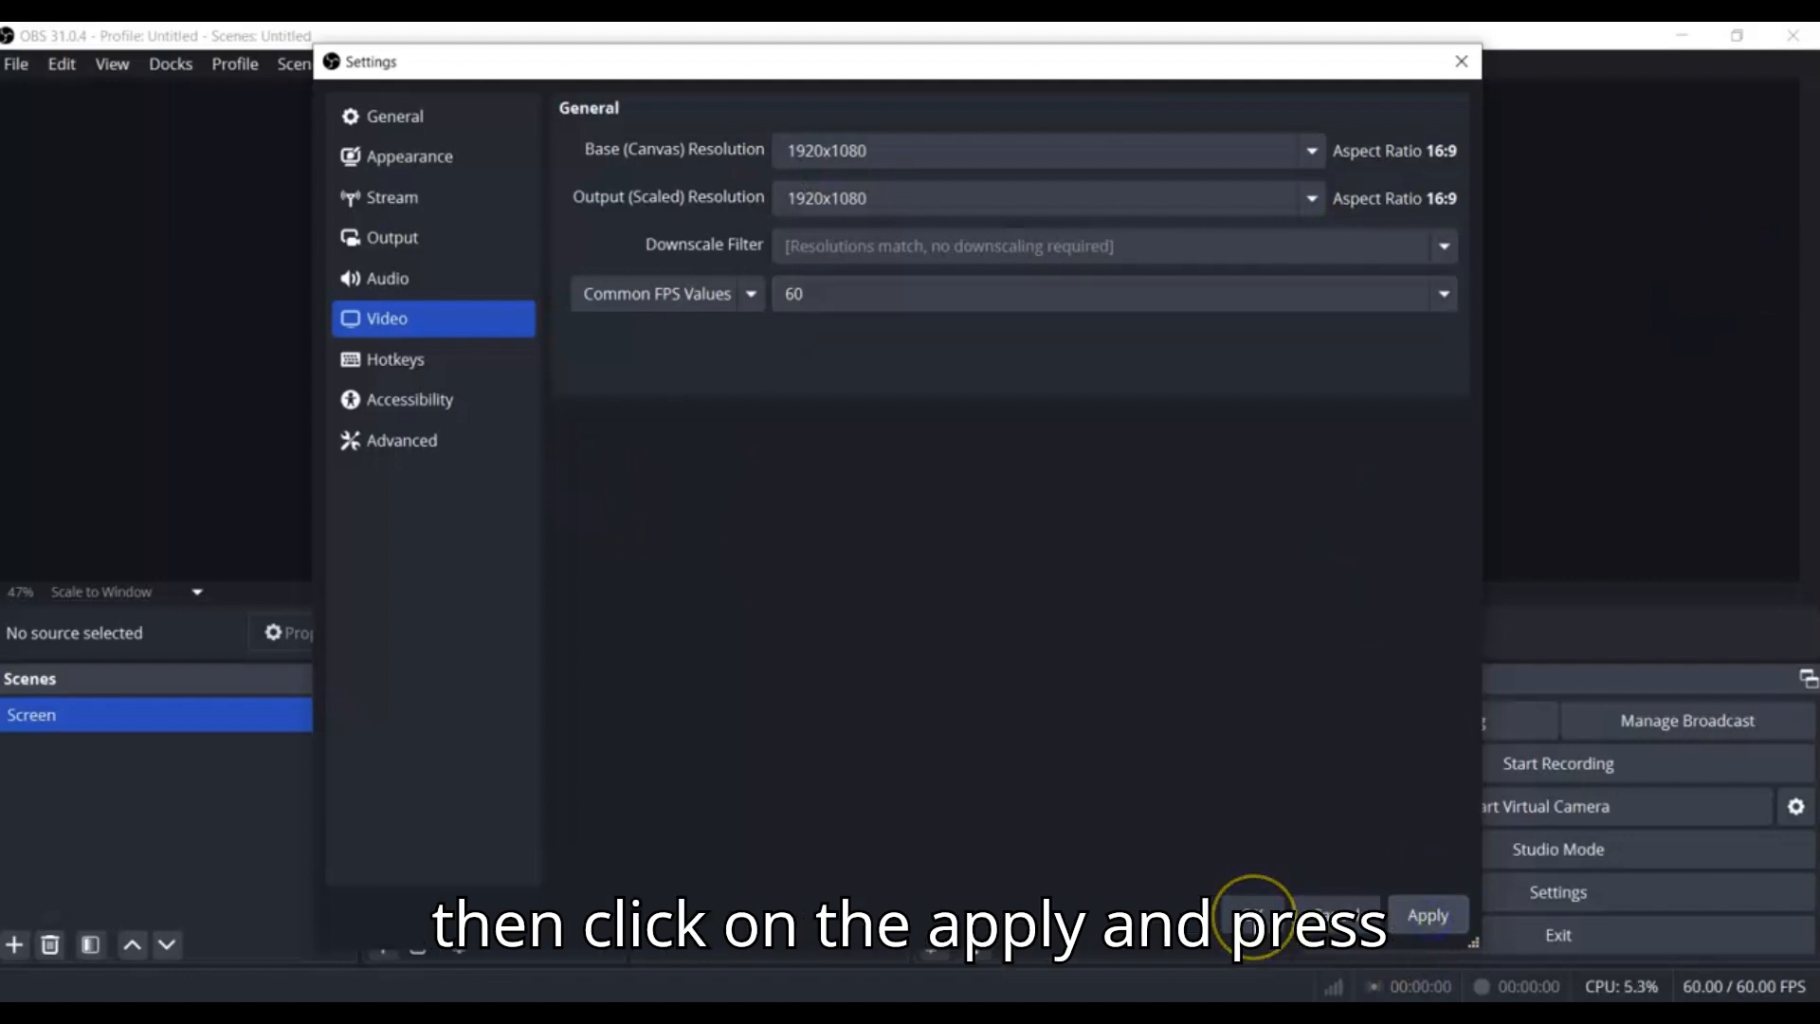
pyautogui.click(1256, 915)
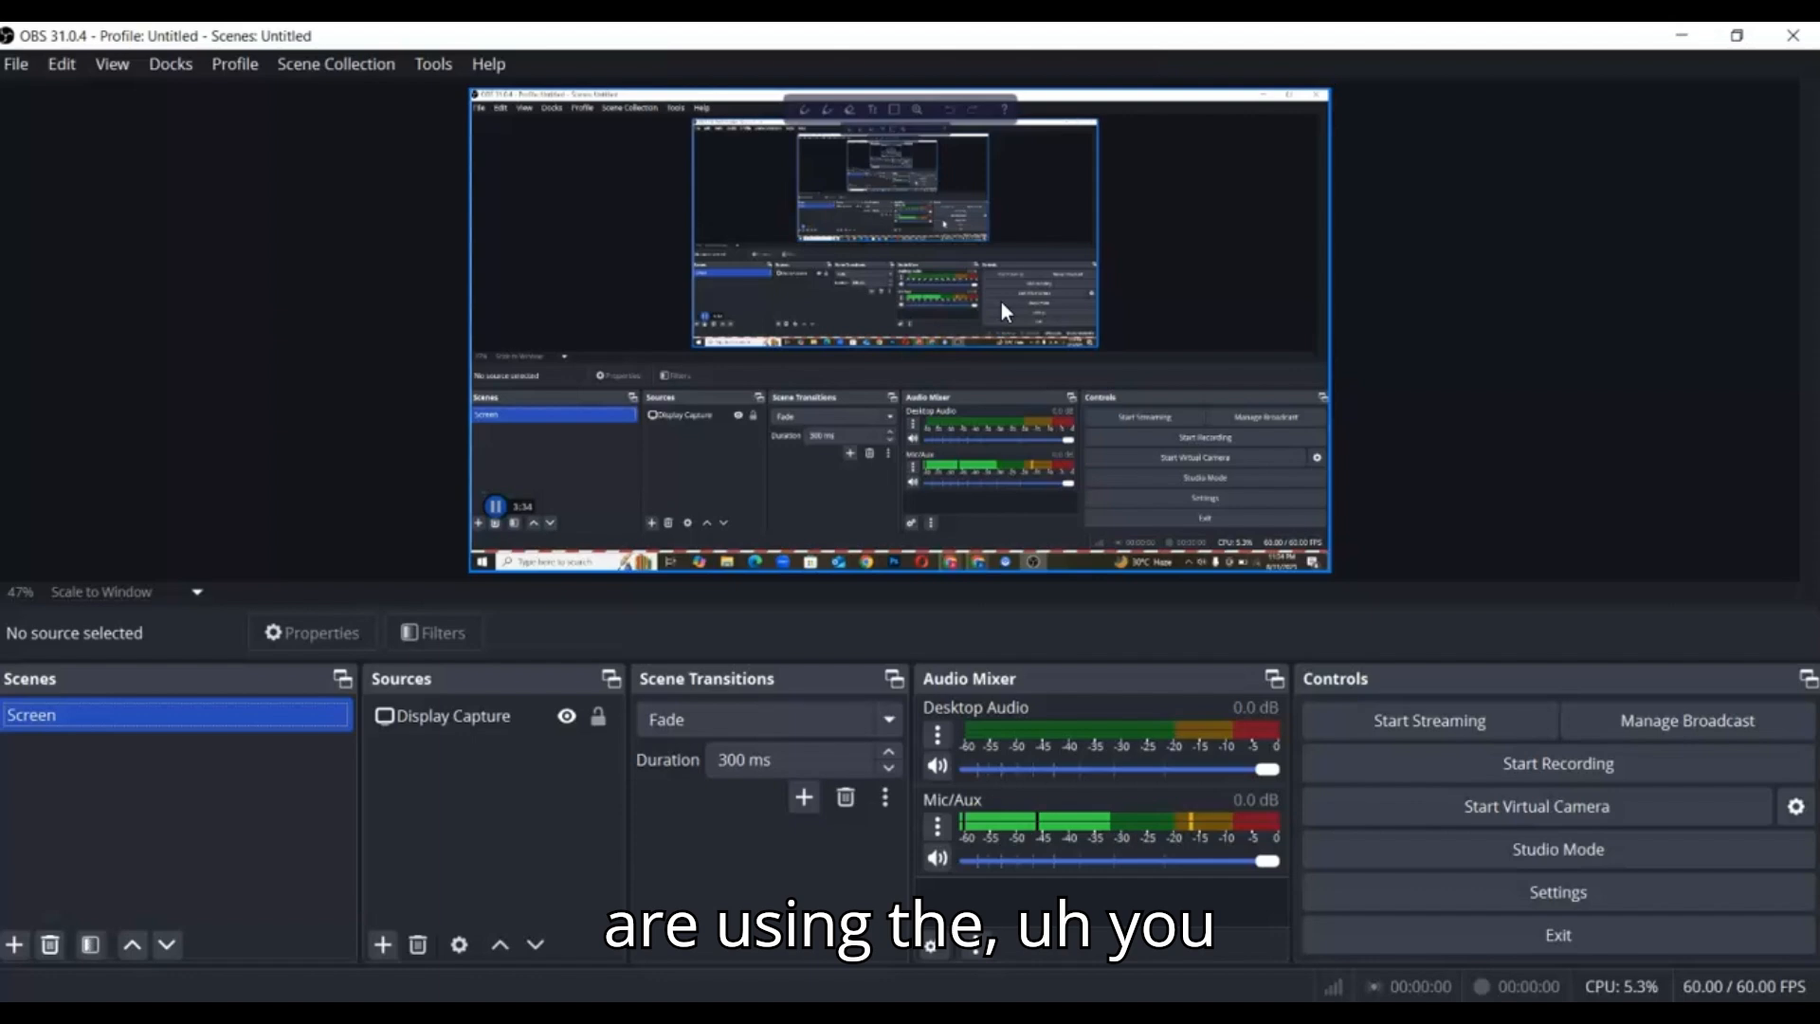
# Select the Display Capture source and examine the actions available for it, without applying any
pyautogui.click(411, 719)
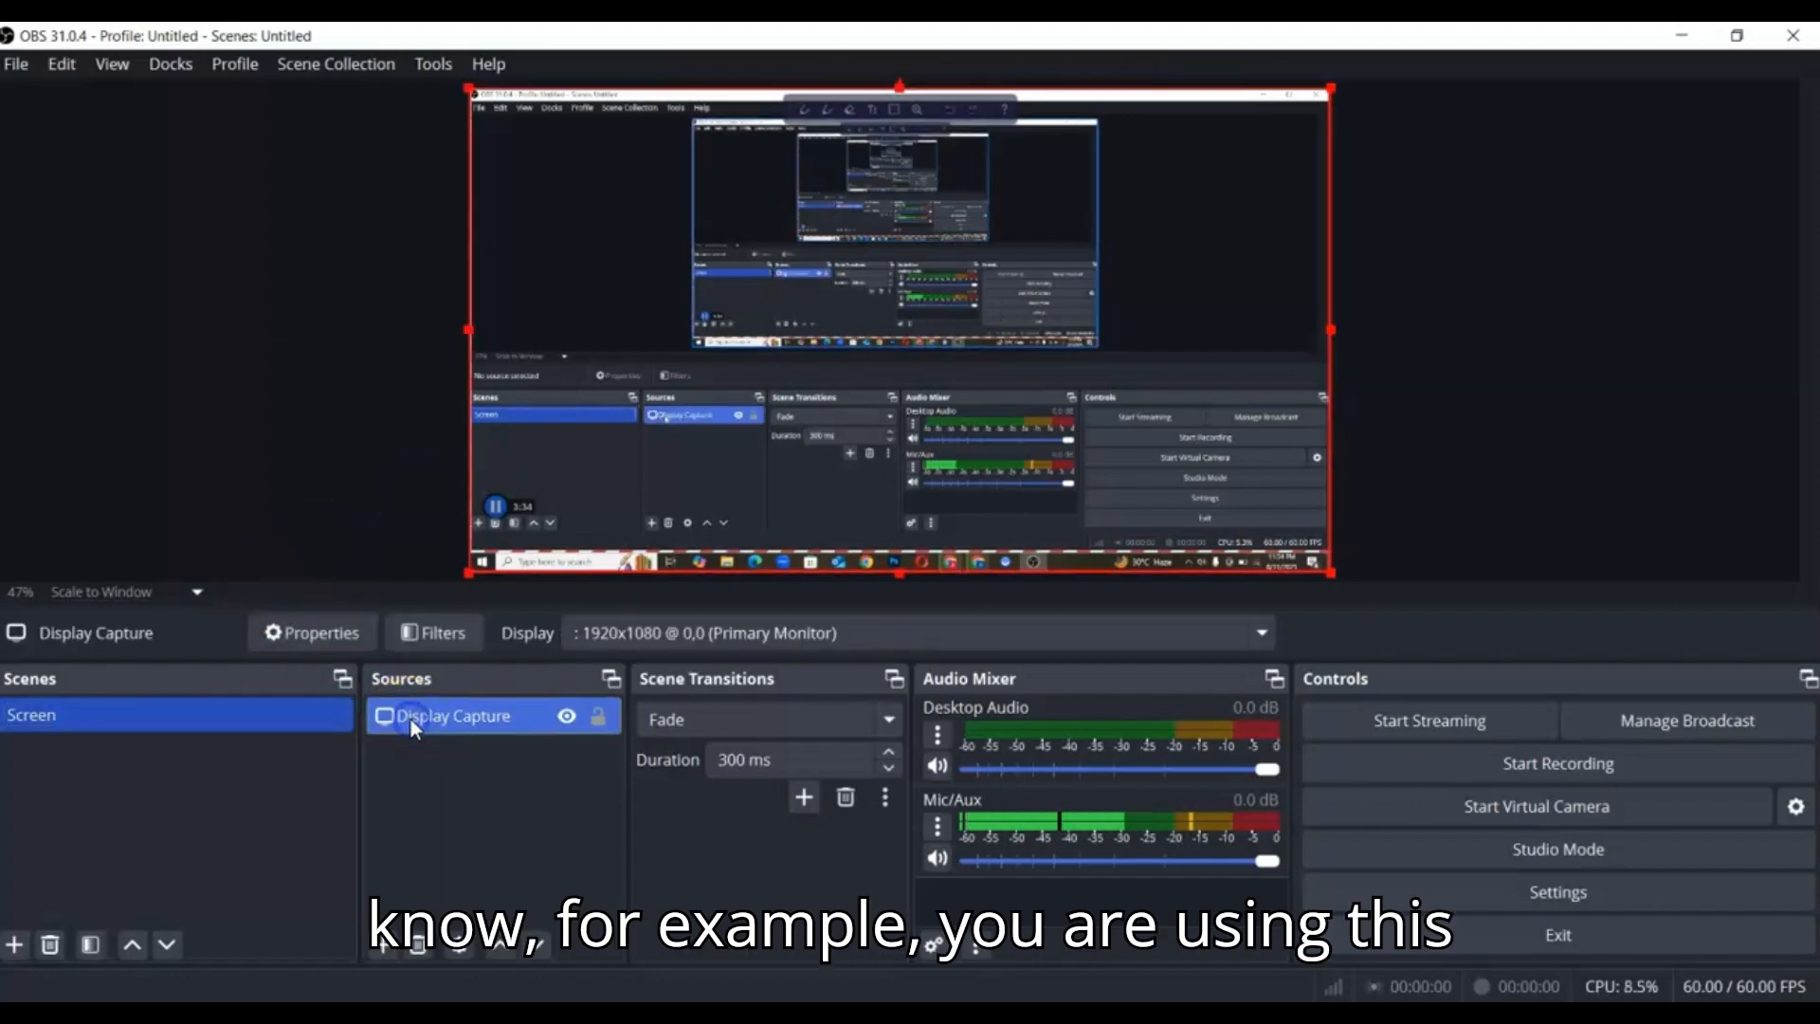
pyautogui.click(411, 719)
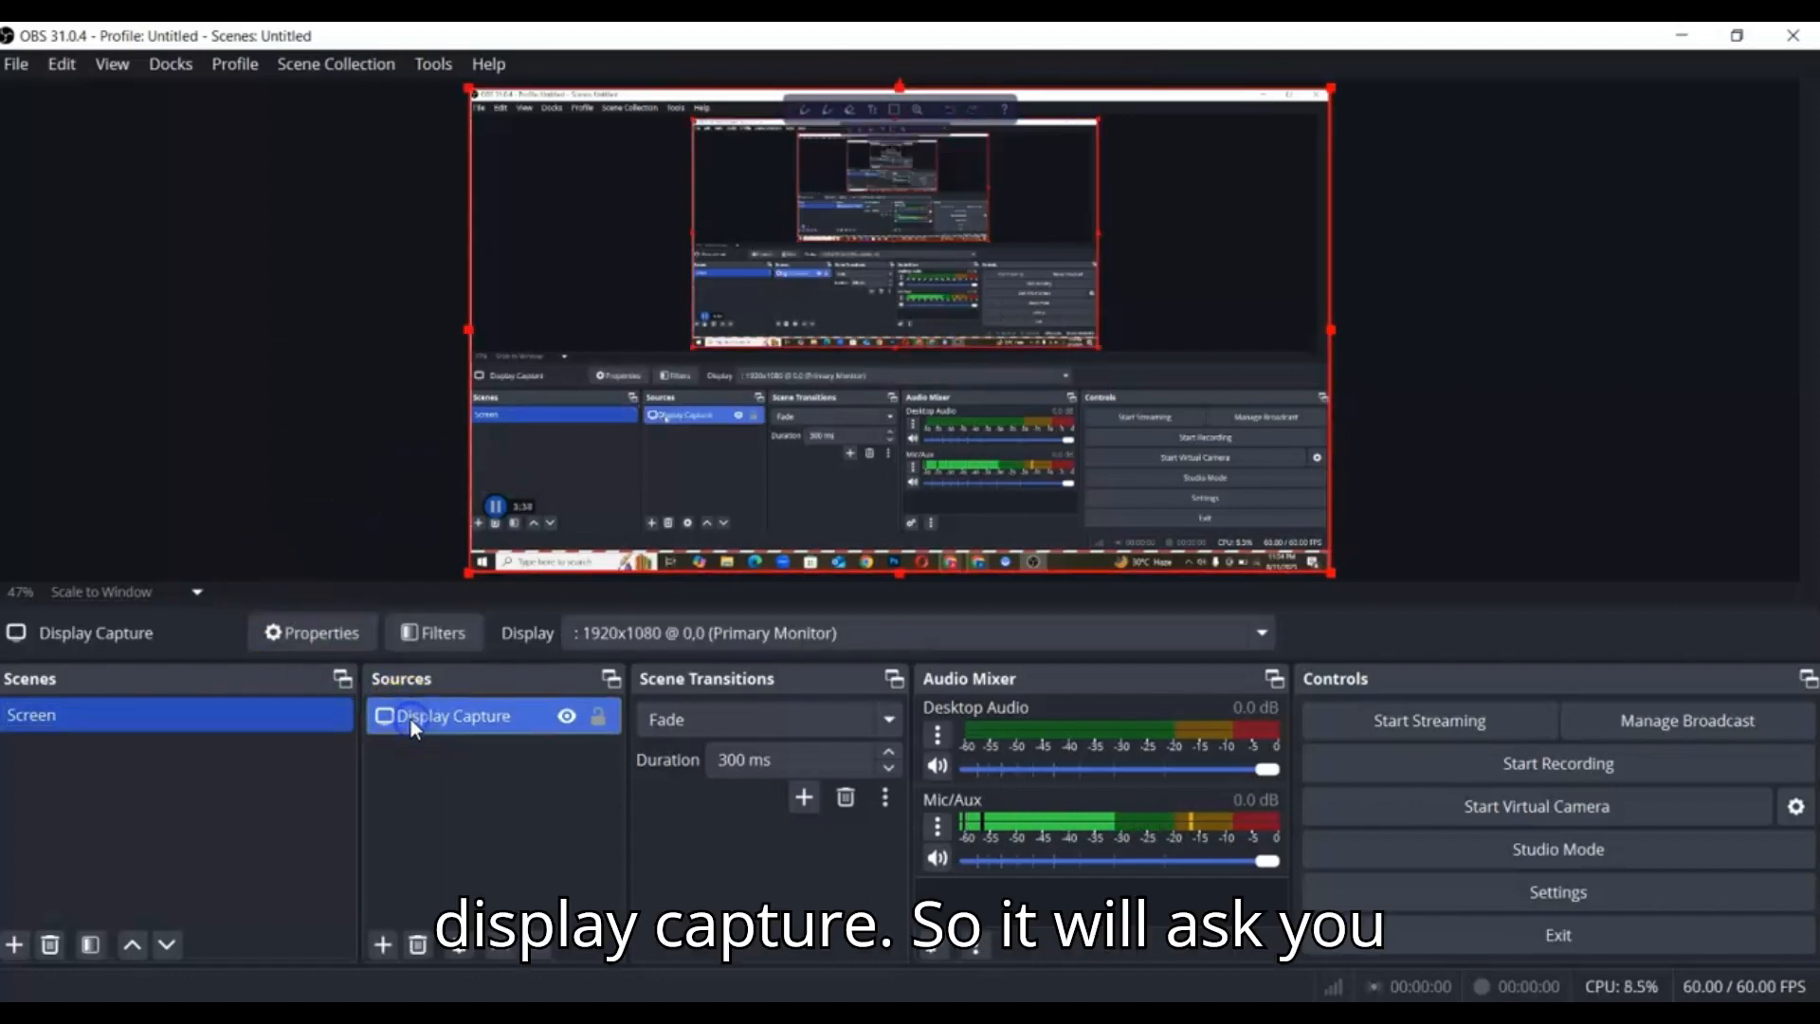
pyautogui.rightClick(411, 719)
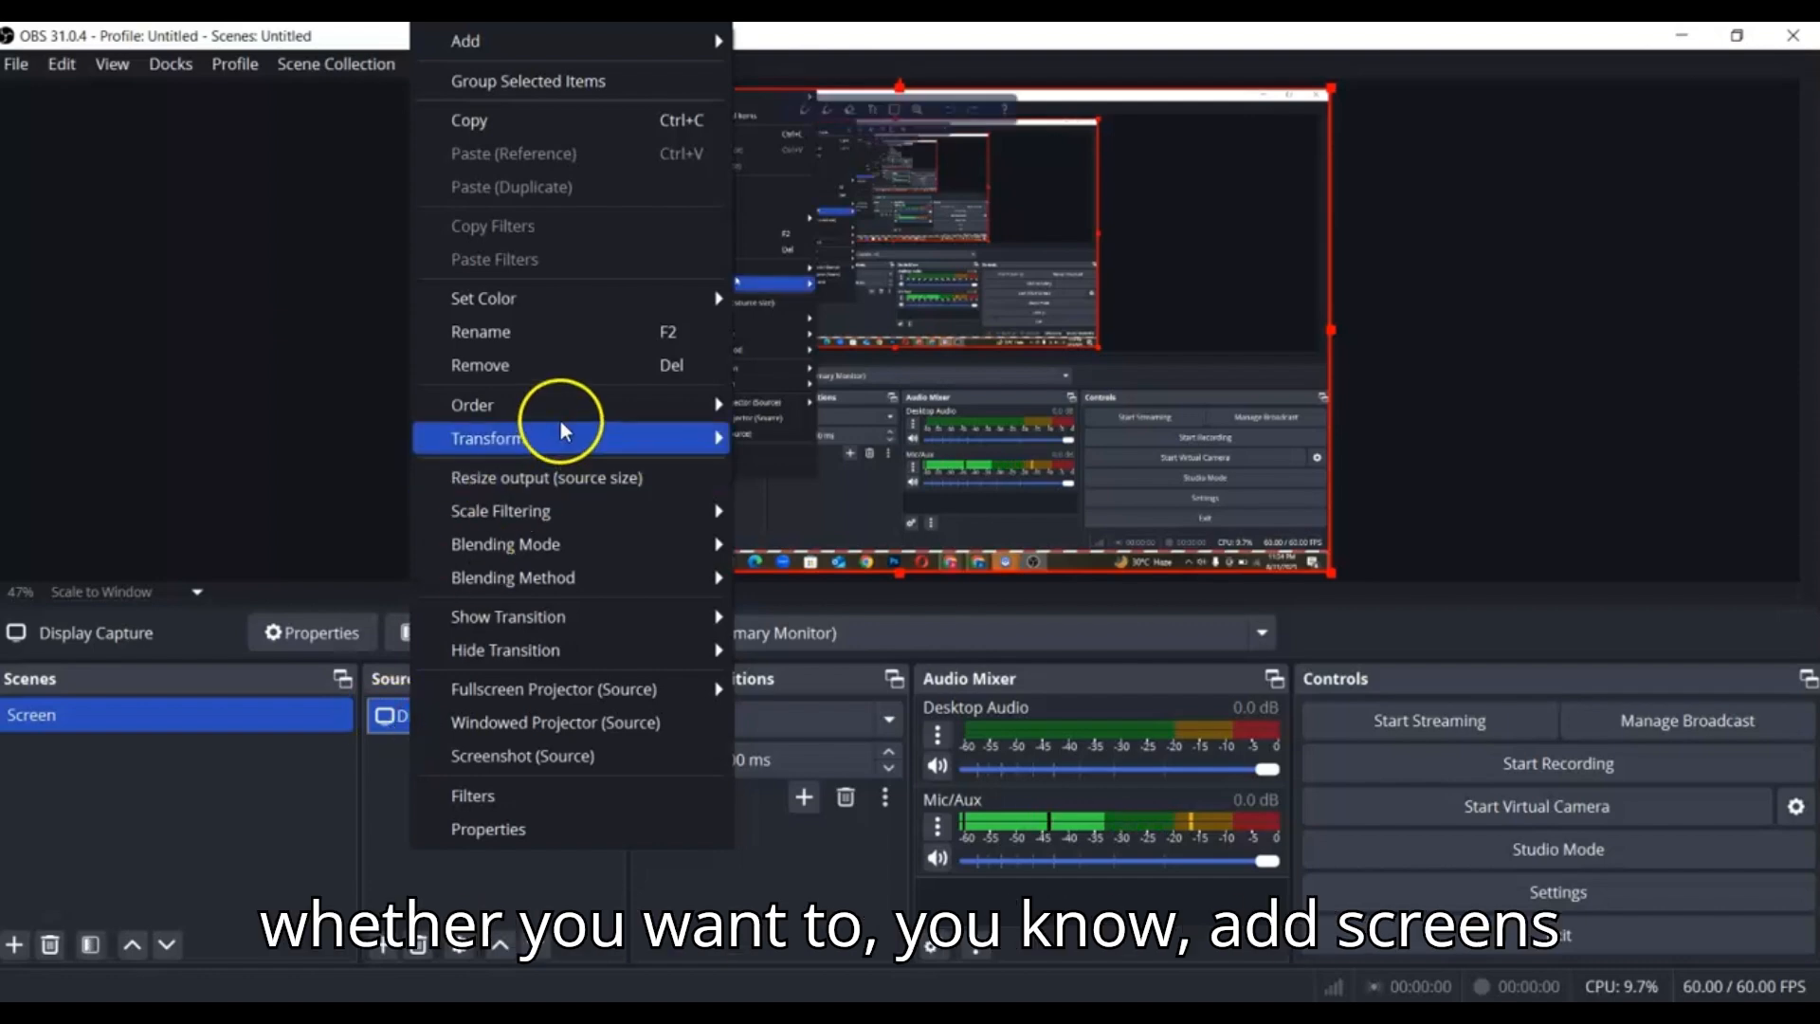
pyautogui.click(360, 690)
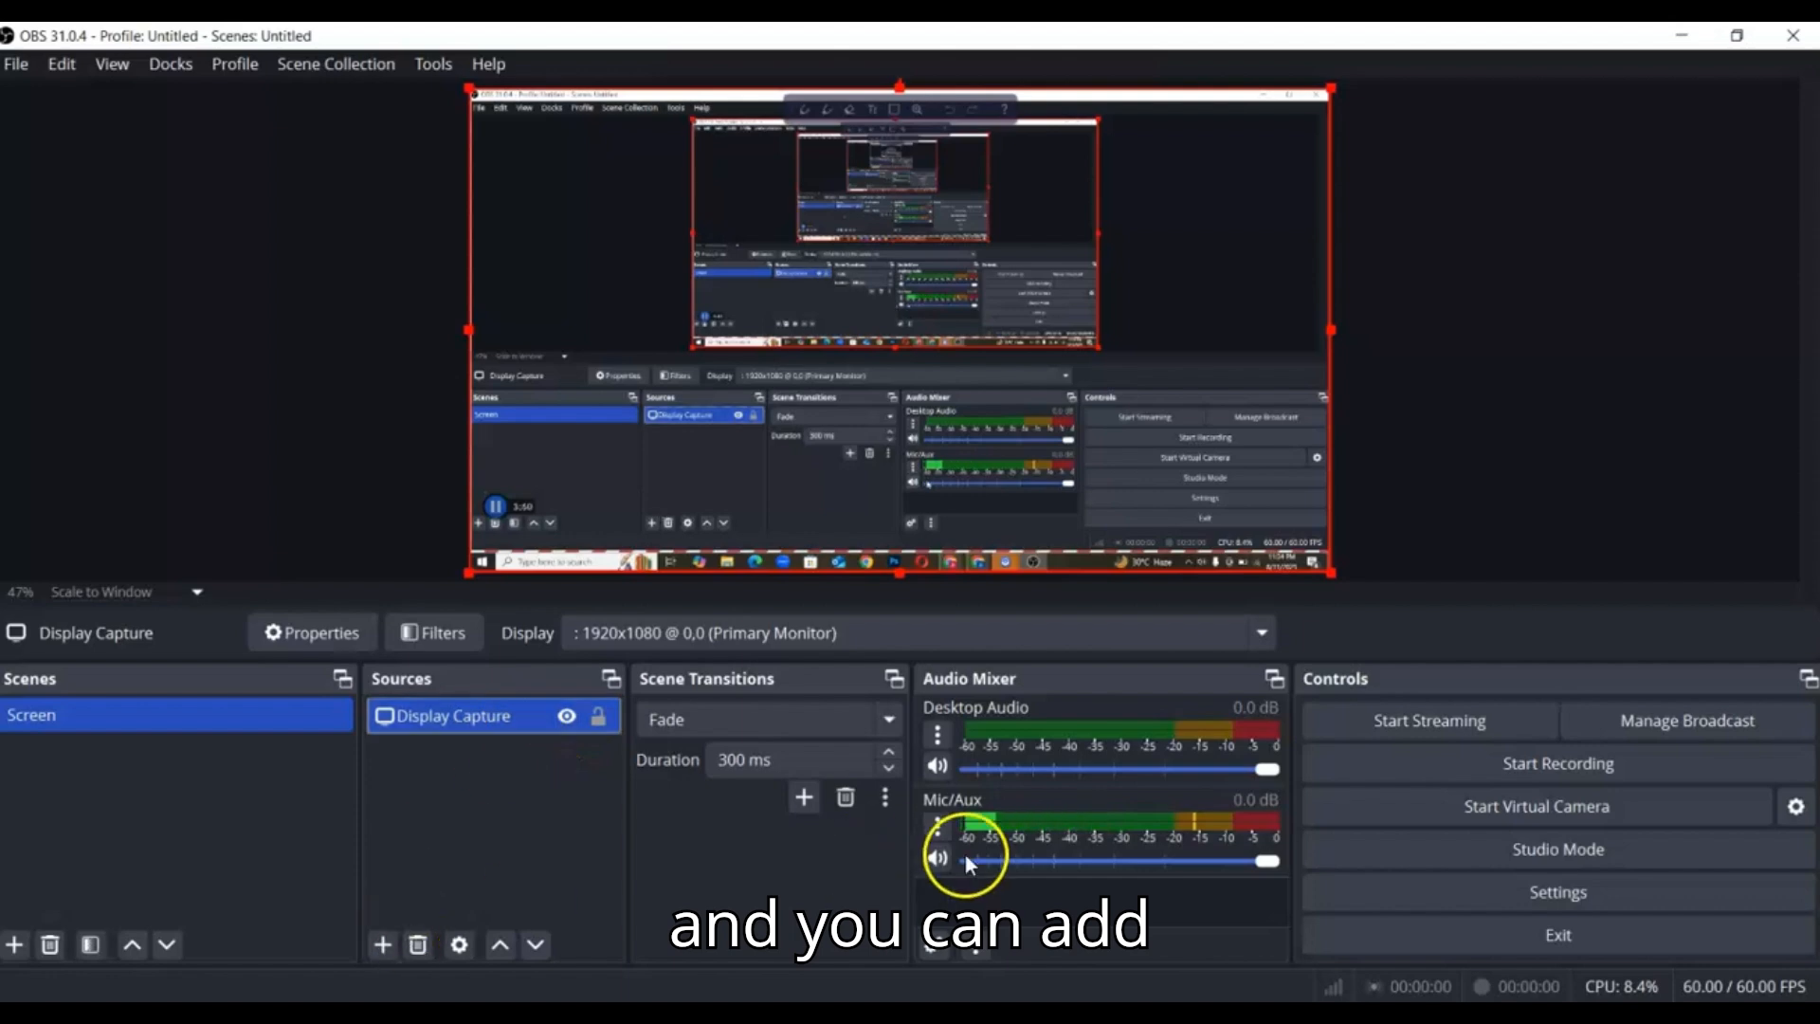
# Check how a new scene is named without adding one, and review the source types that can be added to the Screen scene
pyautogui.click(15, 945)
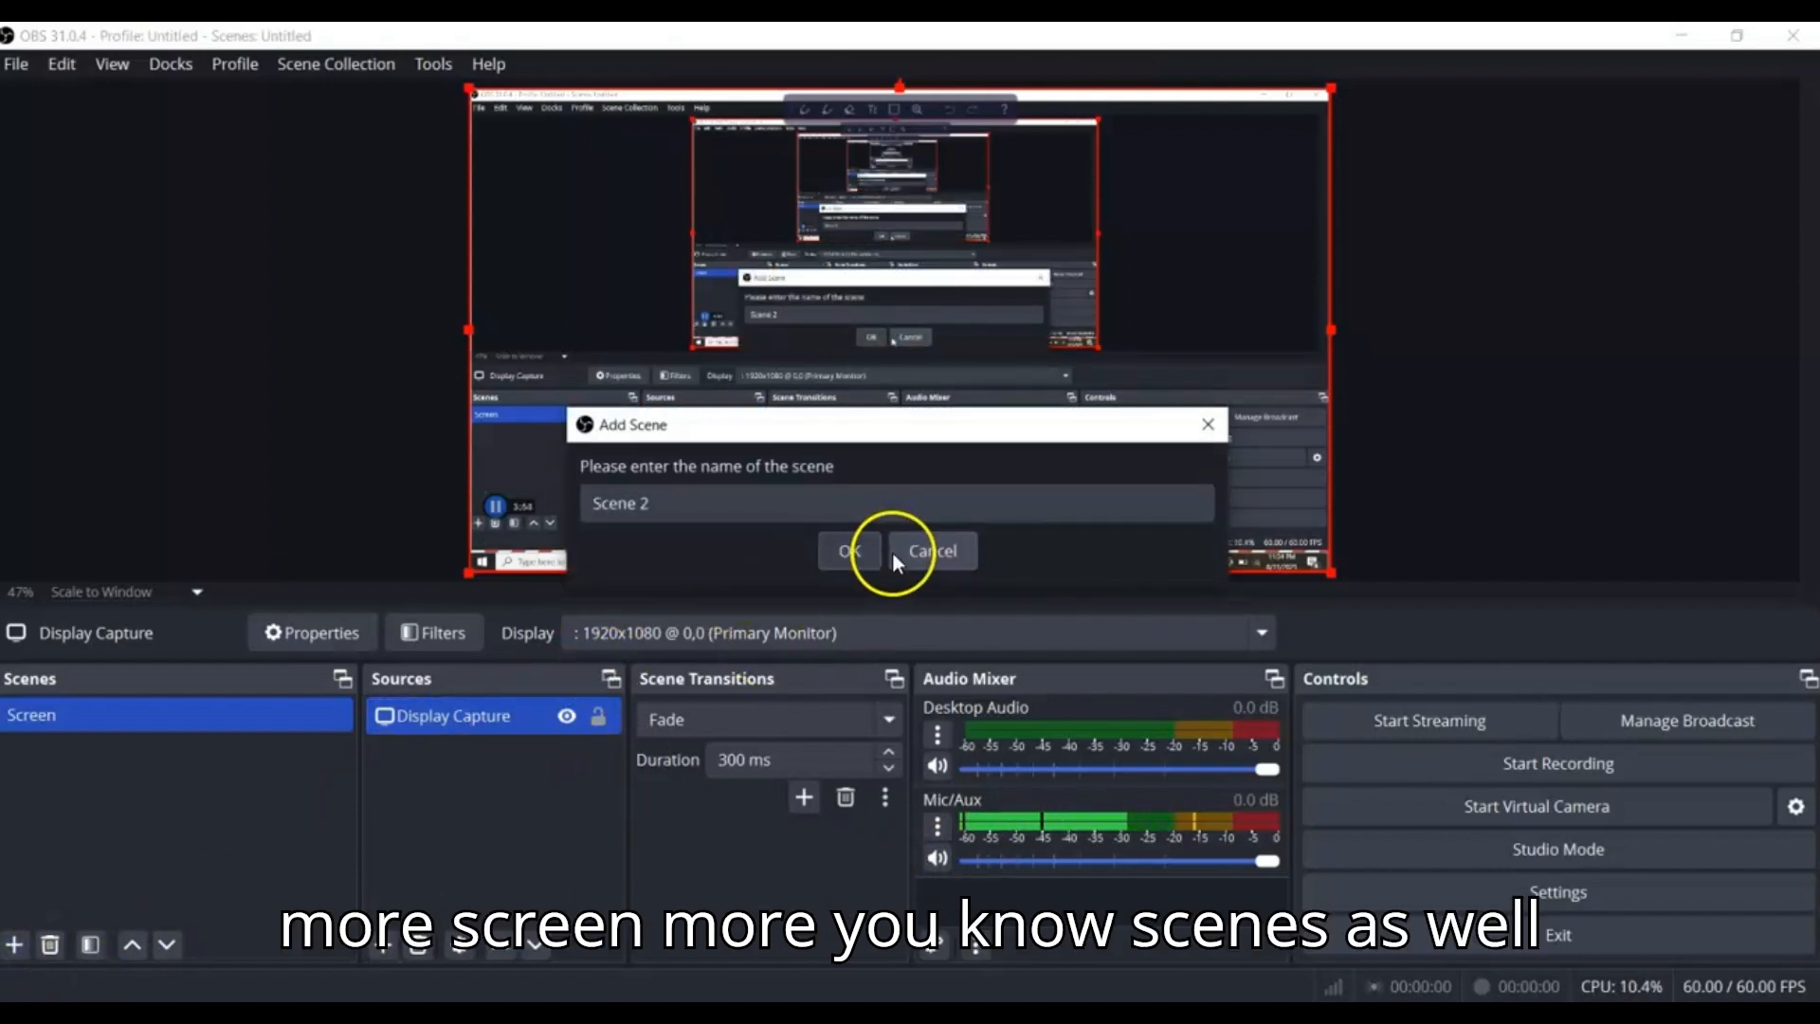
pyautogui.click(1208, 425)
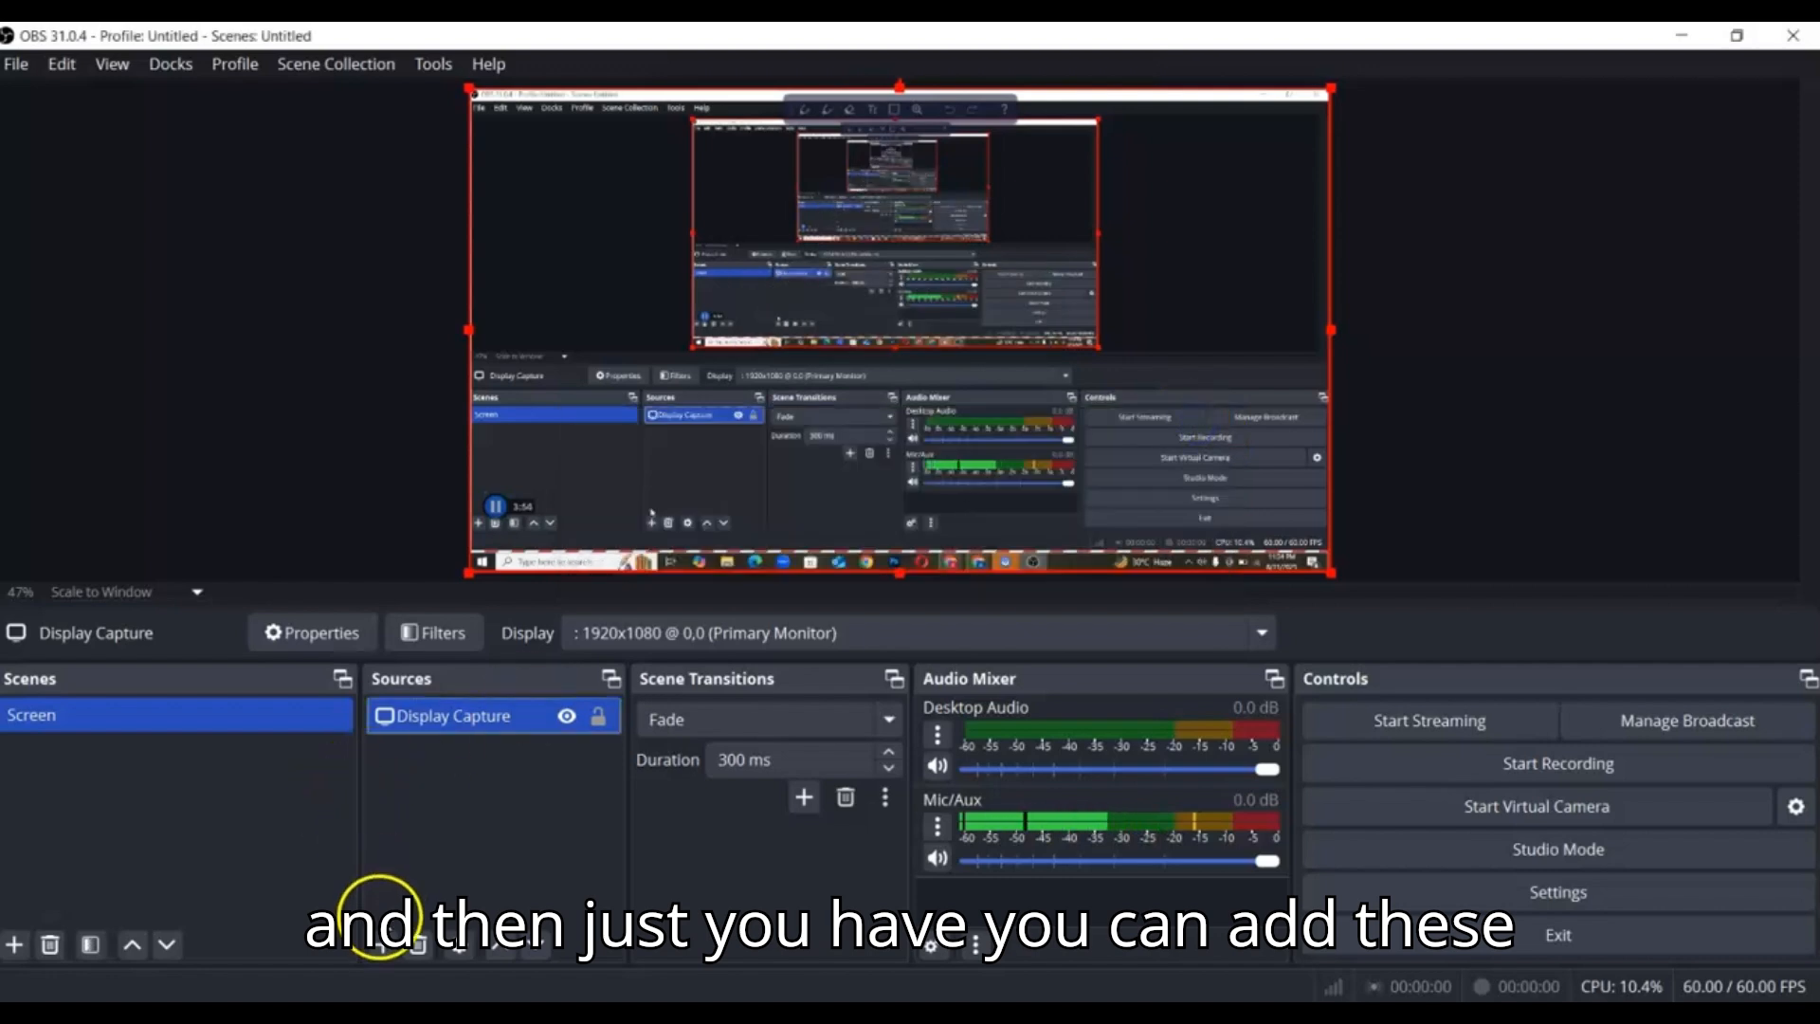
pyautogui.click(382, 943)
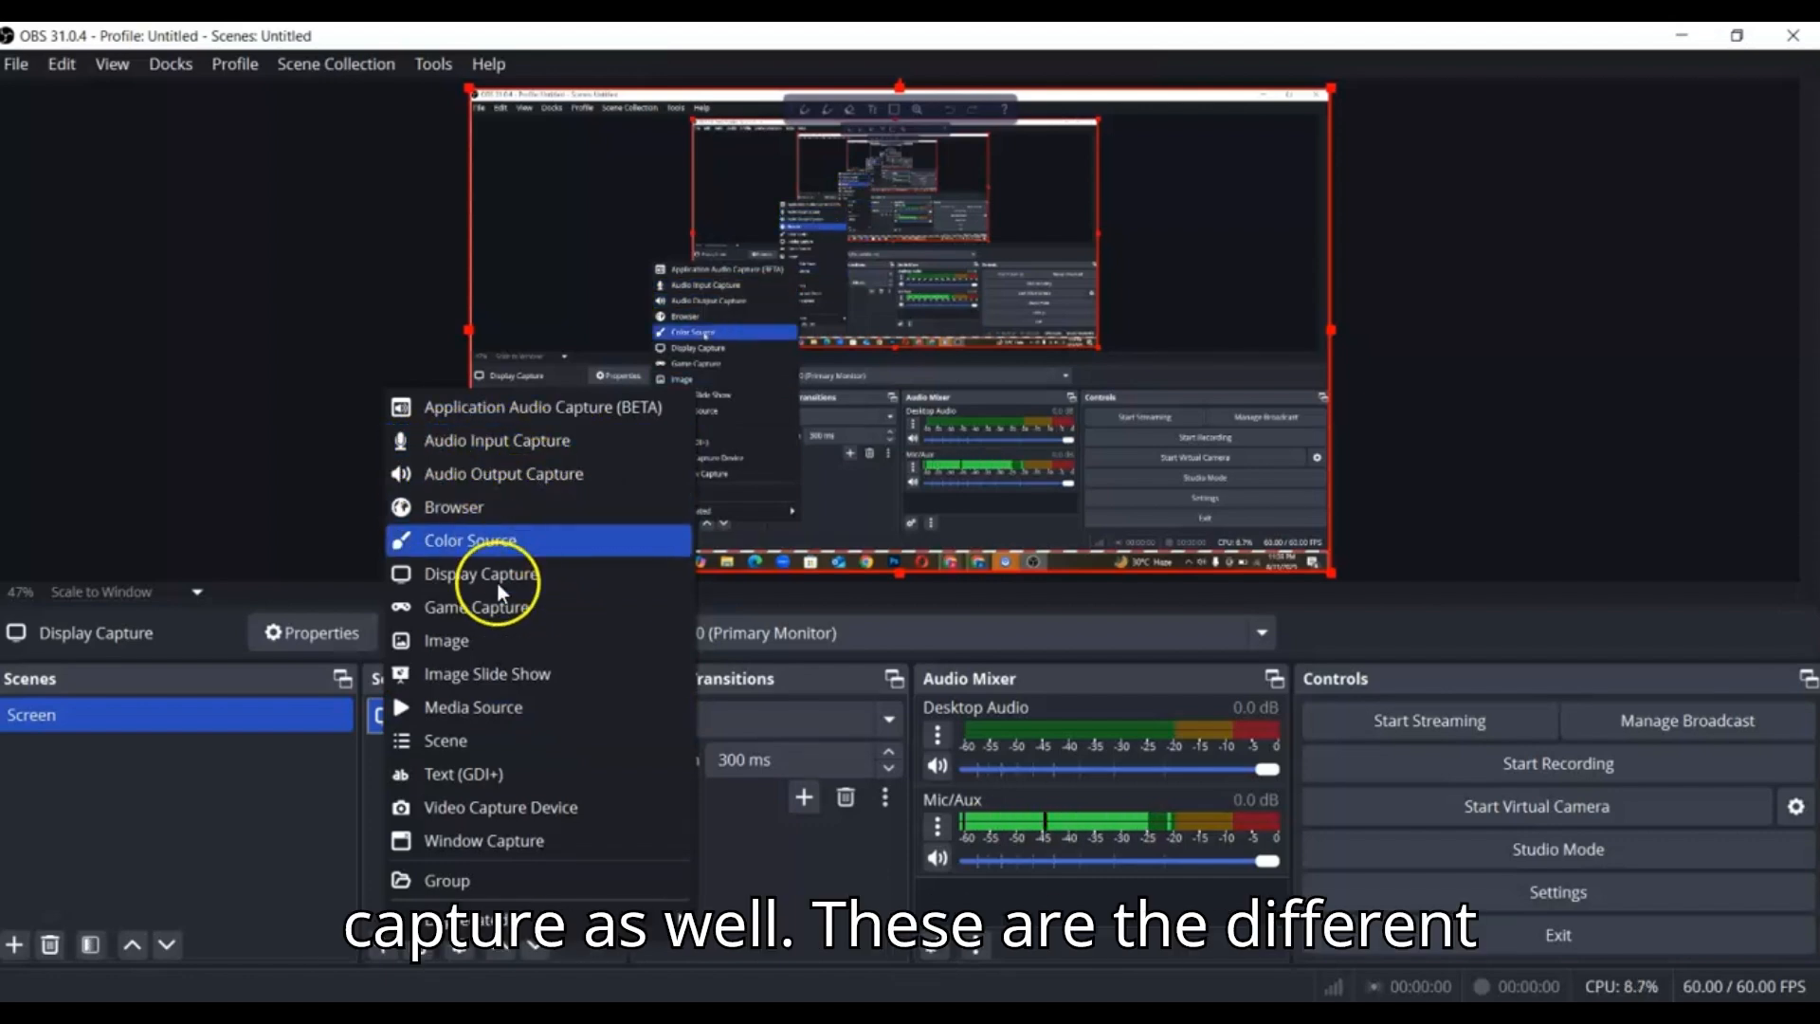
pyautogui.click(345, 817)
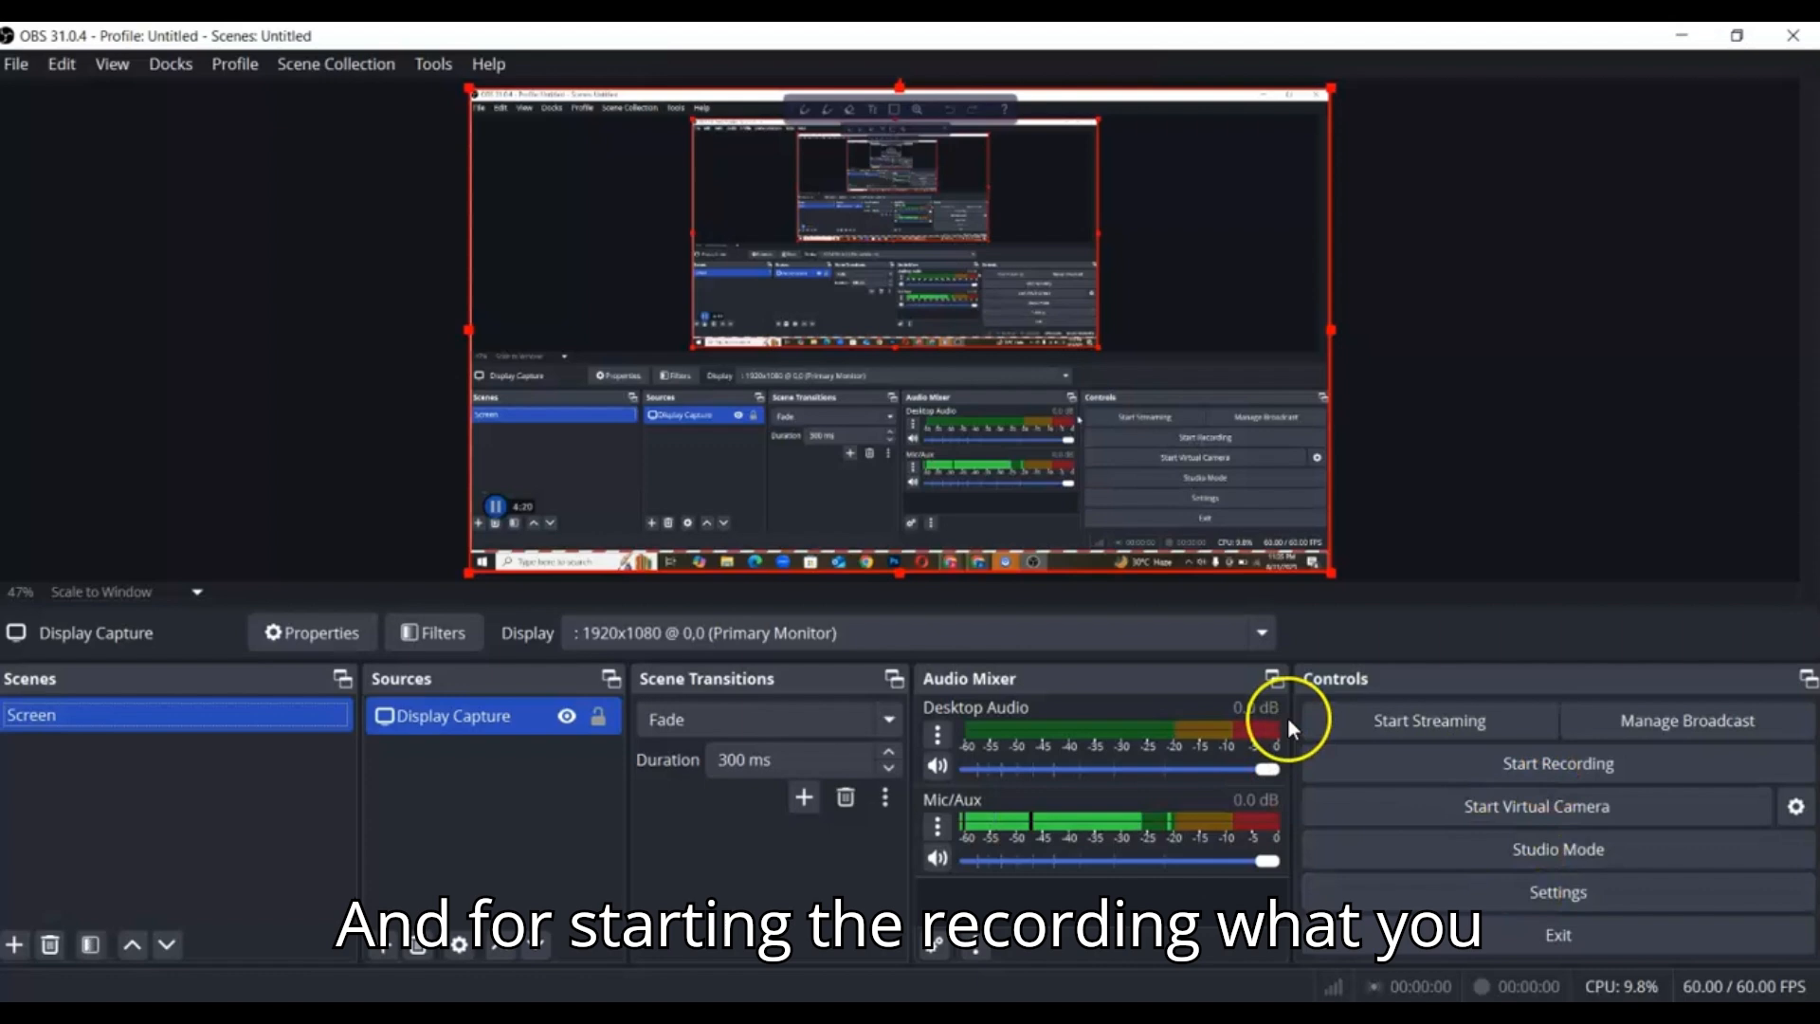
# Start recording the Screen scene with its display capture, and stop the recording after a few seconds
pyautogui.click(1408, 759)
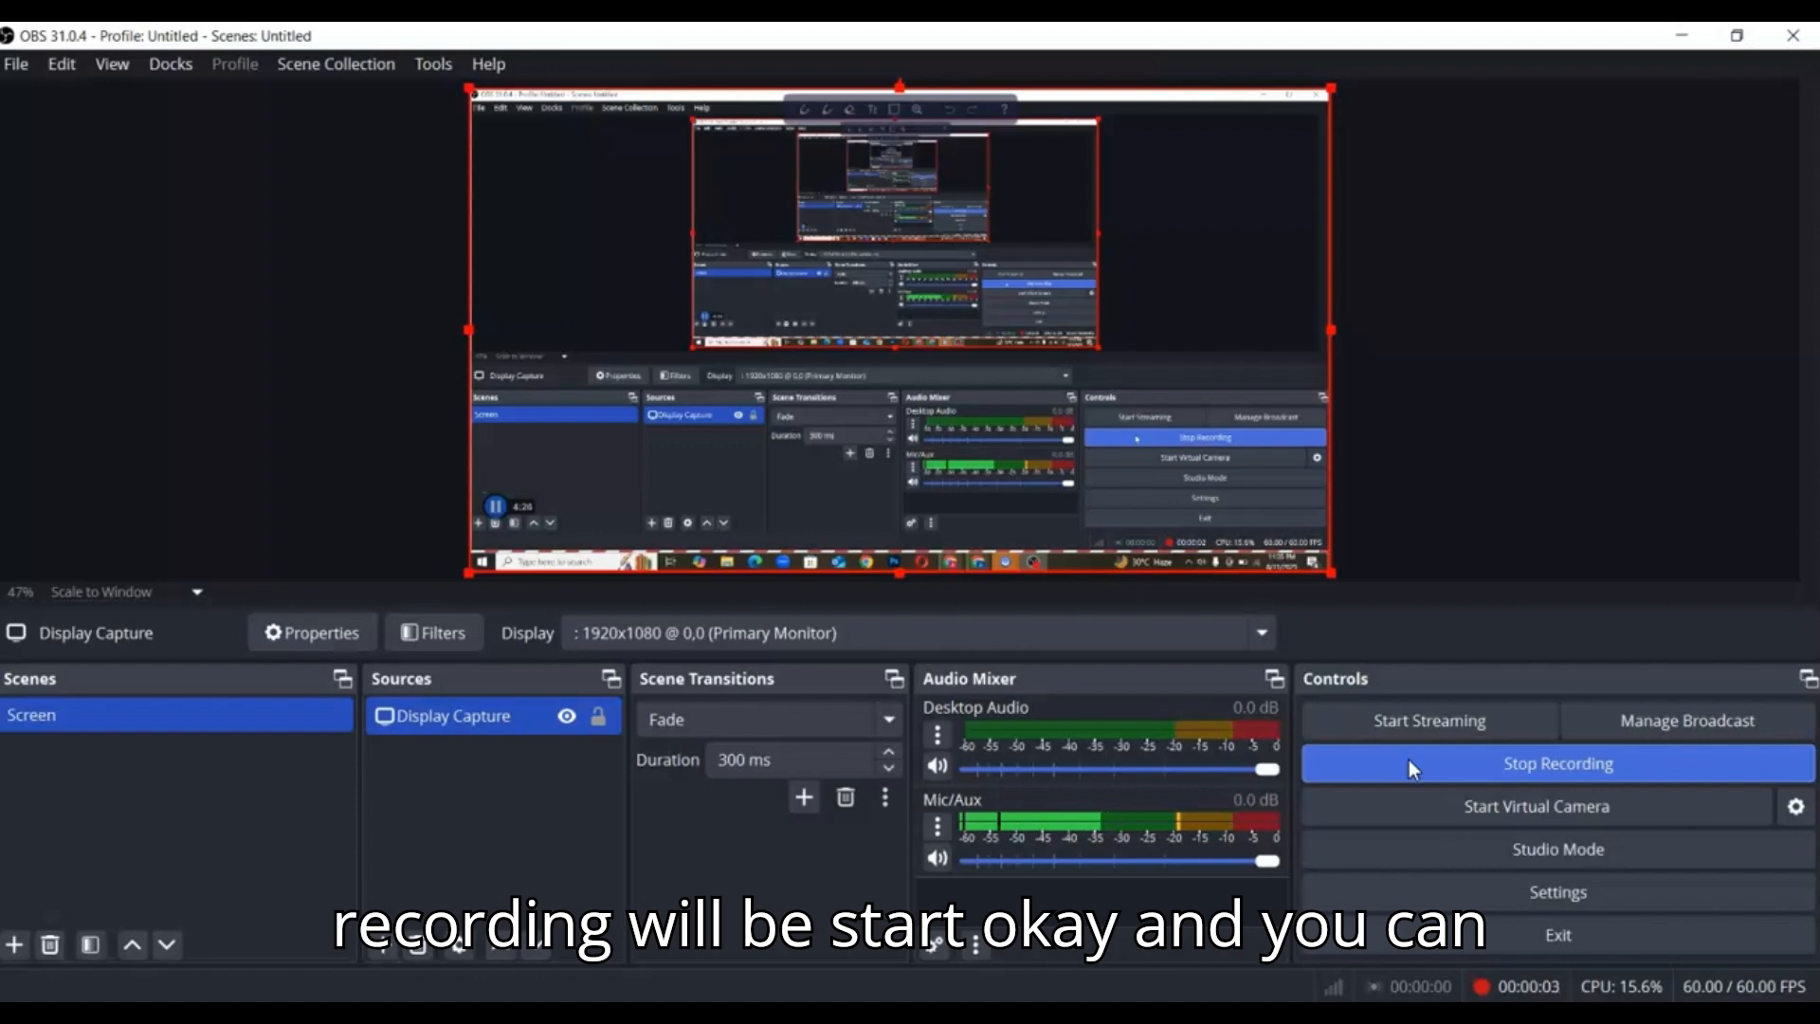
pyautogui.click(1541, 770)
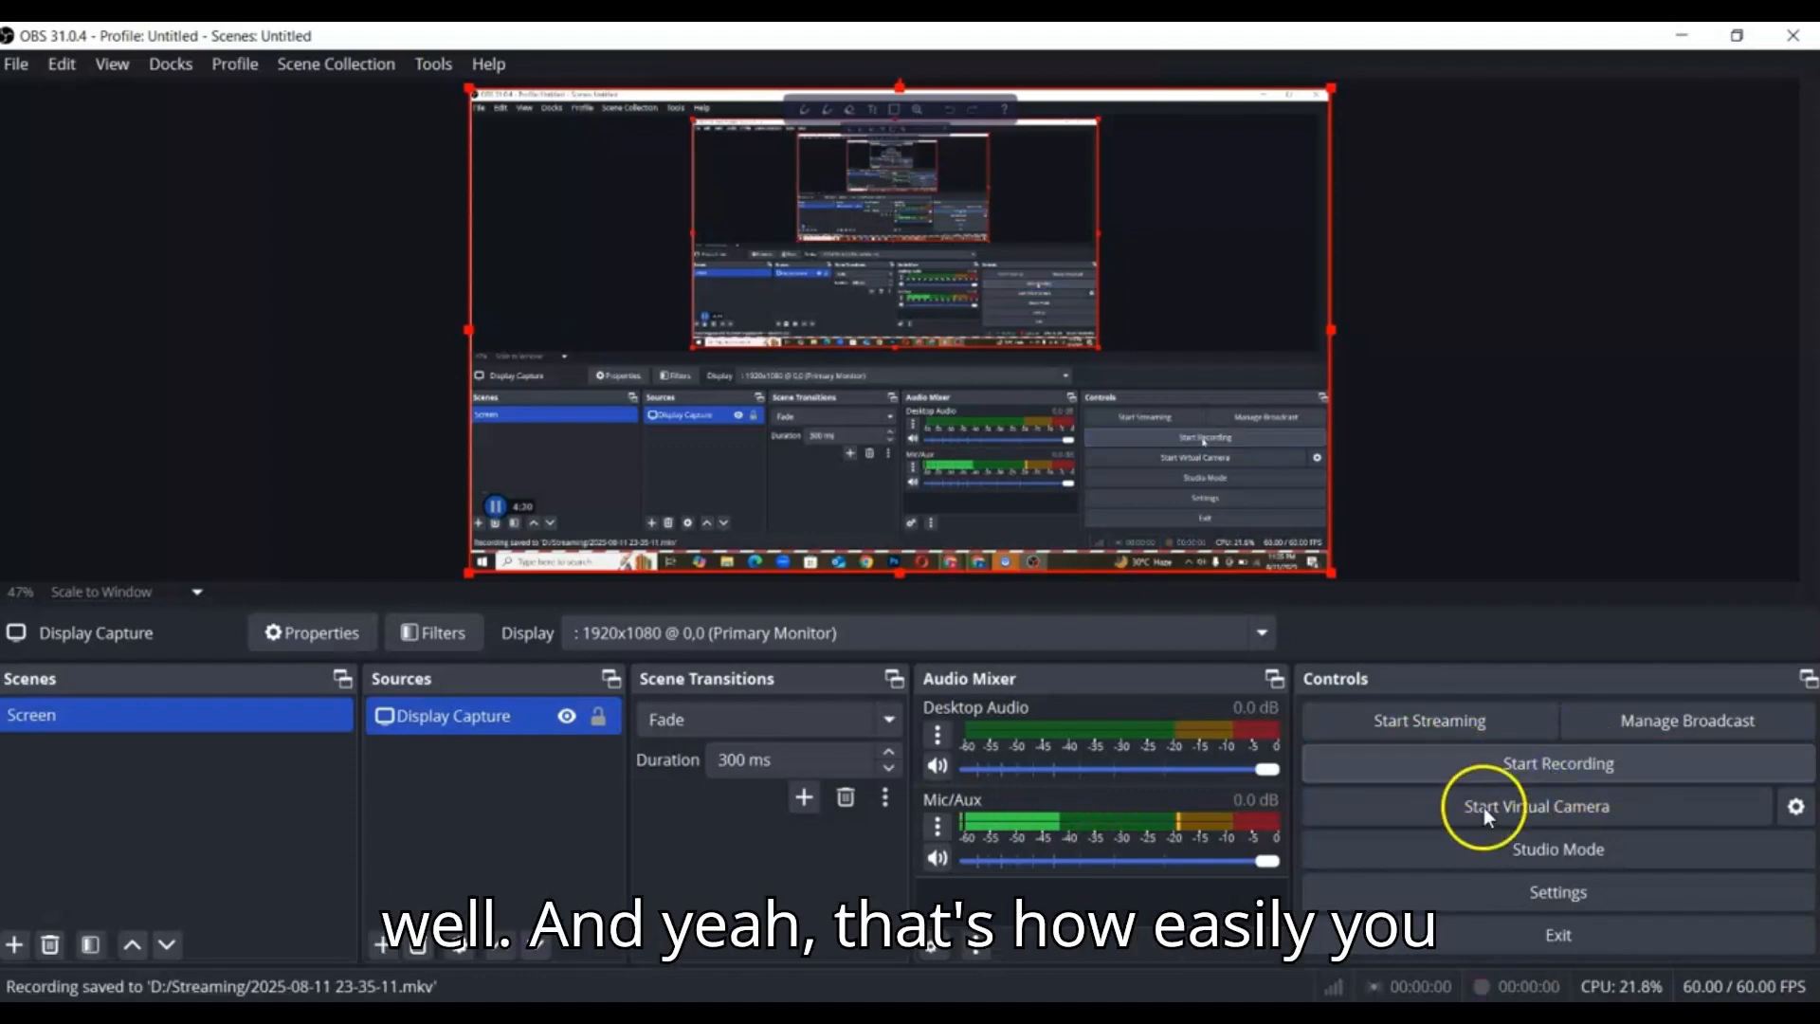